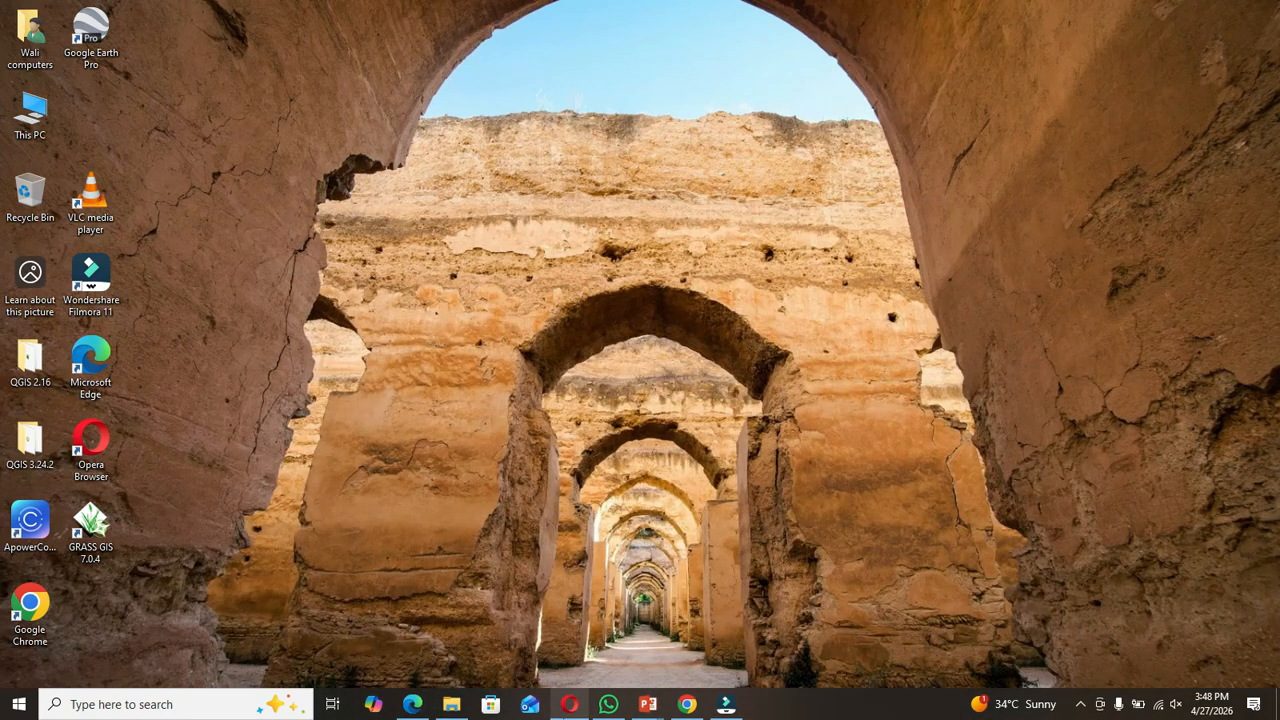
# Step: Search for ArcMap 10.5 from the taskbar search and launch it
pyautogui.click(222, 714)
pyautogui.write('arcg')
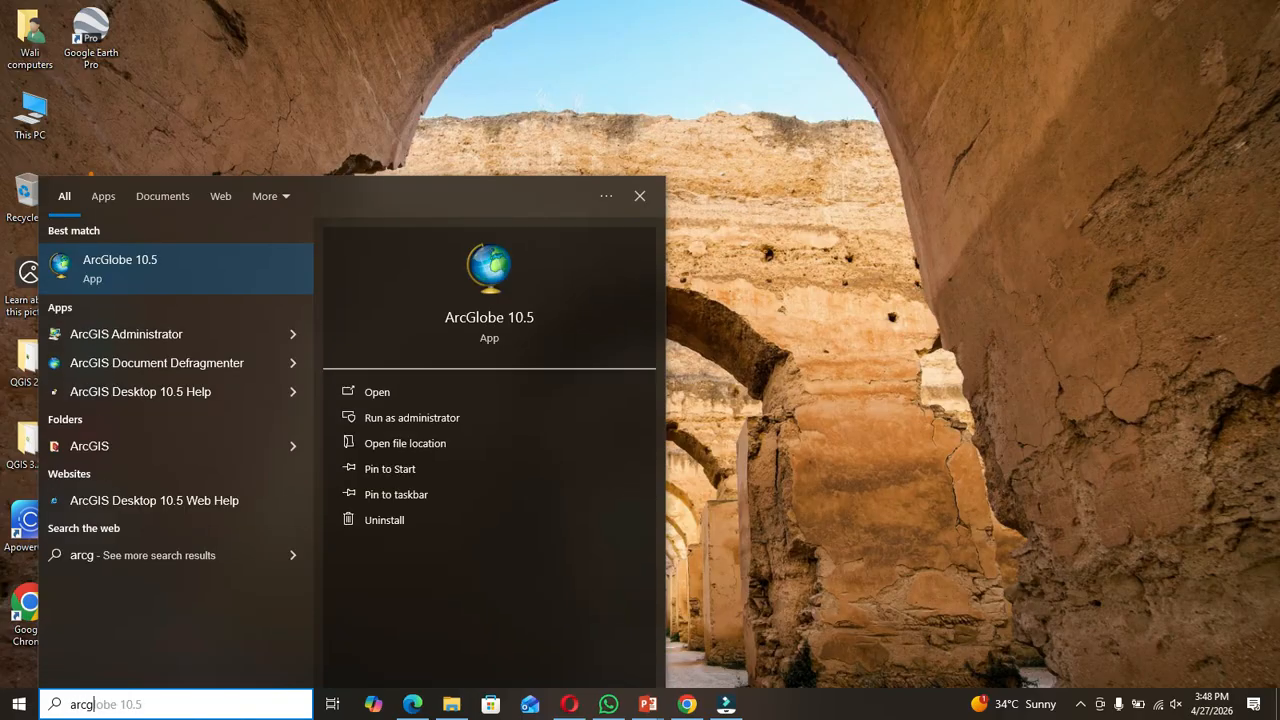
pyautogui.click(128, 679)
pyautogui.click(127, 703)
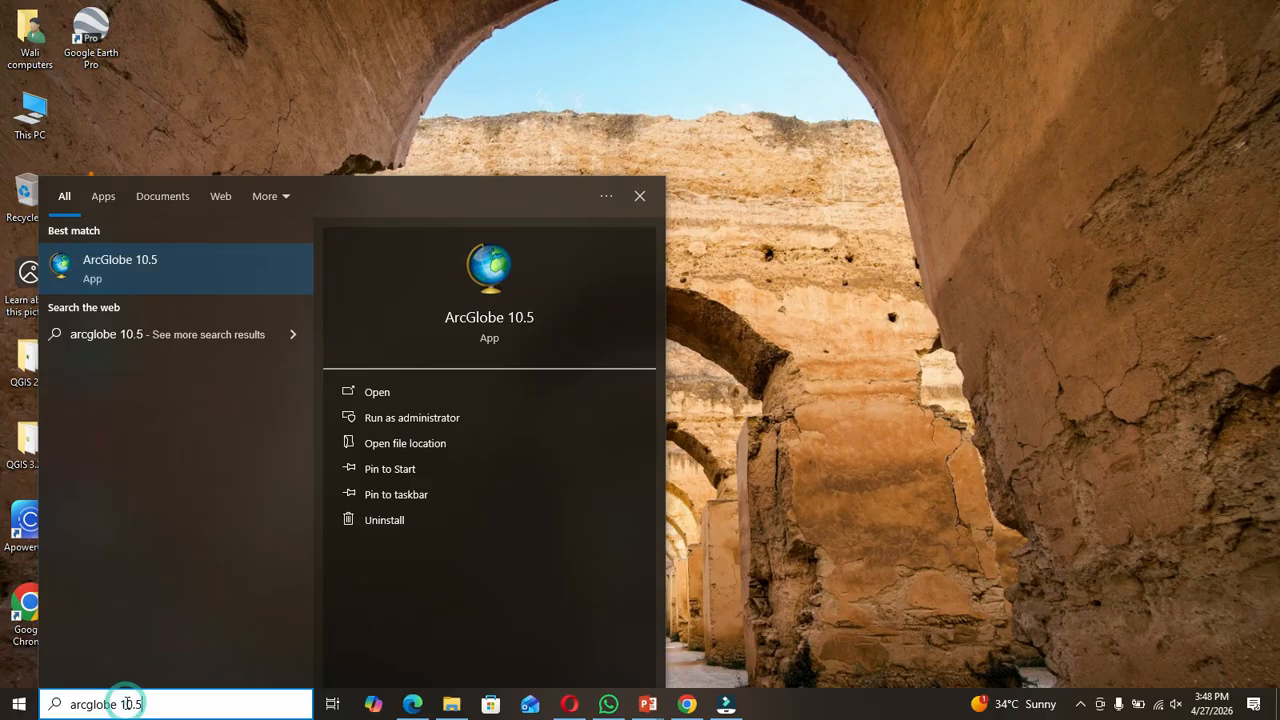
pyautogui.press('BackSpace')
pyautogui.press('BackSpace')
pyautogui.press('BackSpace')
pyautogui.press('BackSpace')
pyautogui.press('BackSpace')
pyautogui.press('BackSpace')
pyautogui.press('BackSpace')
pyautogui.press('BackSpace')
pyautogui.press('BackSpace')
pyautogui.press('BackSpace')
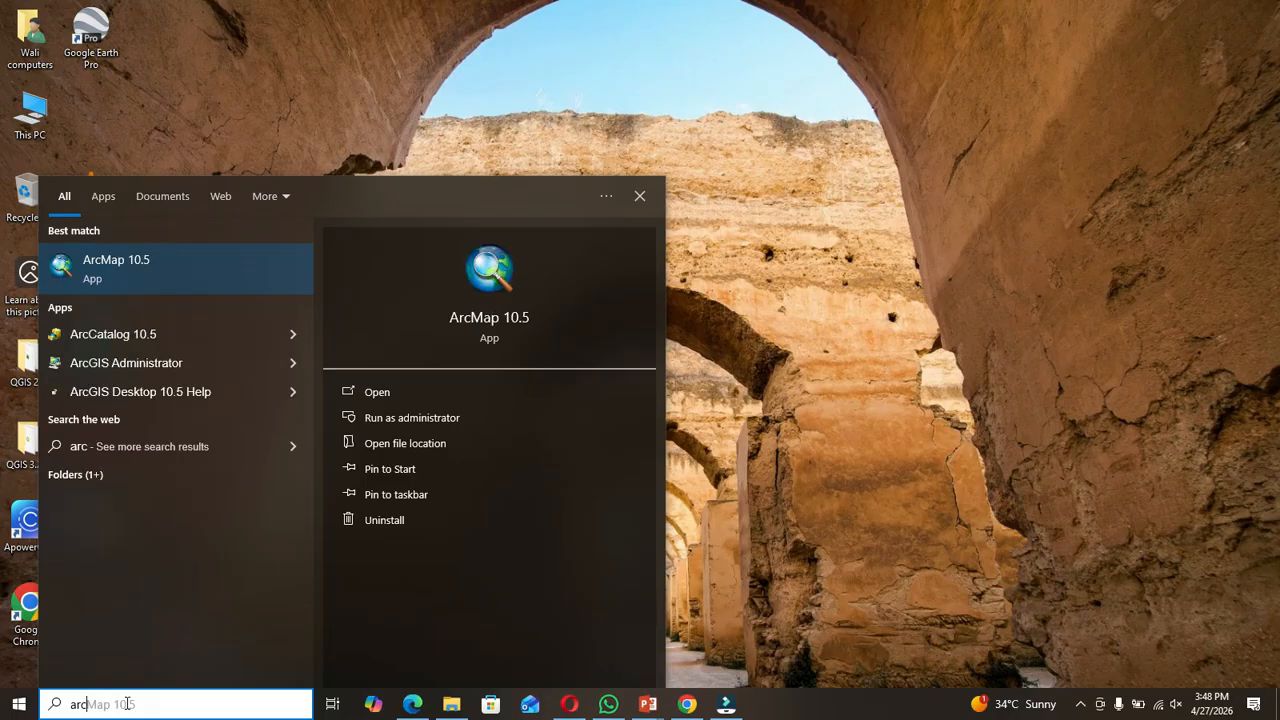
pyautogui.click(176, 268)
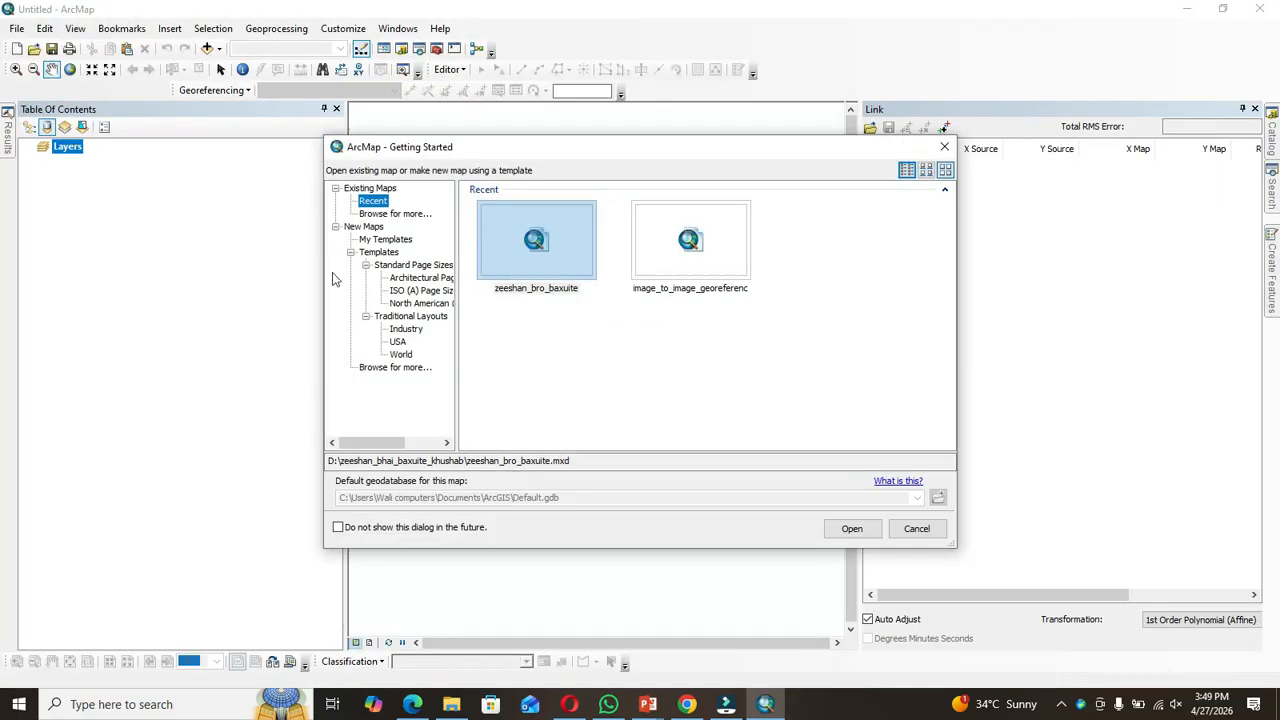
# Step: Start a new map from the Blank Map template
pyautogui.click(364, 227)
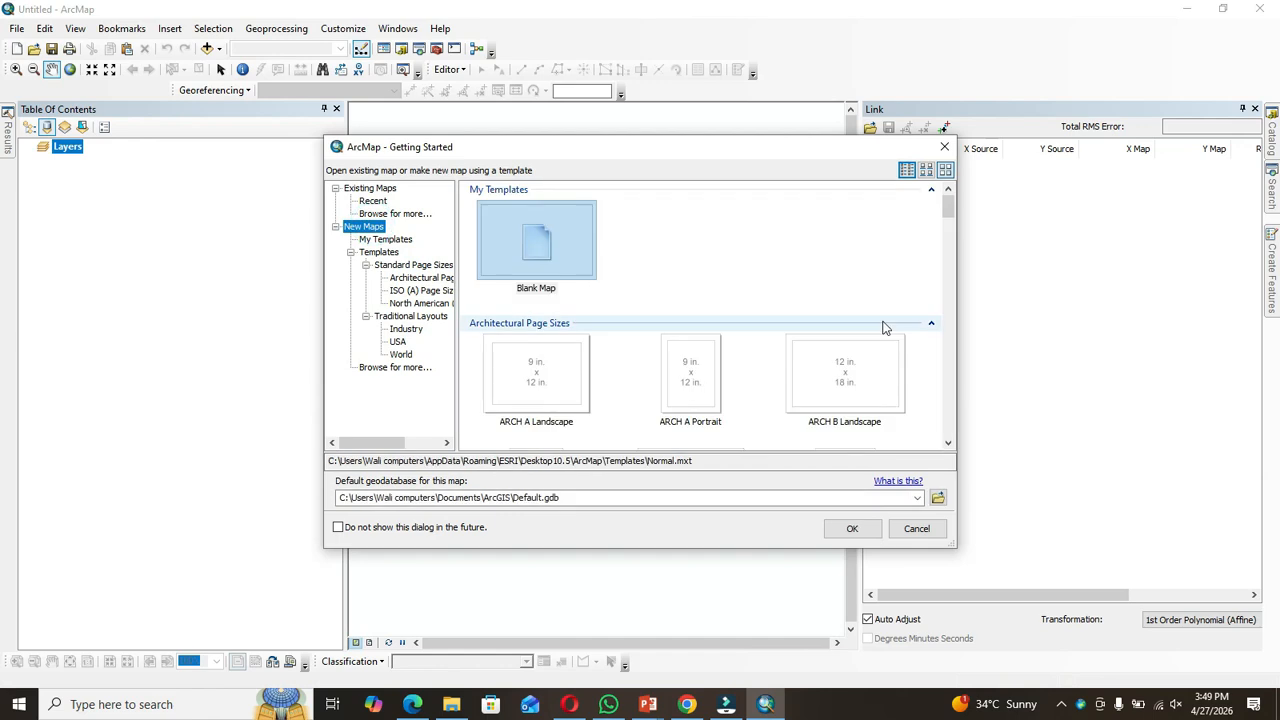
pyautogui.click(586, 277)
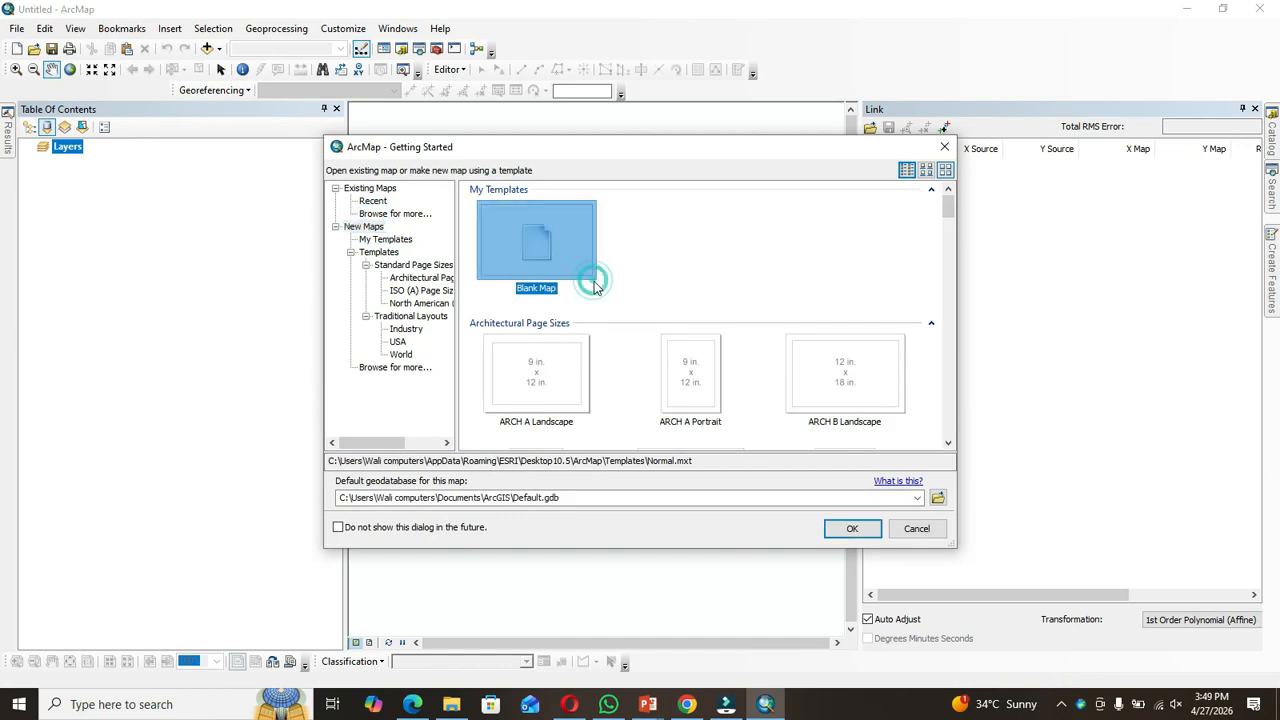
pyautogui.click(865, 526)
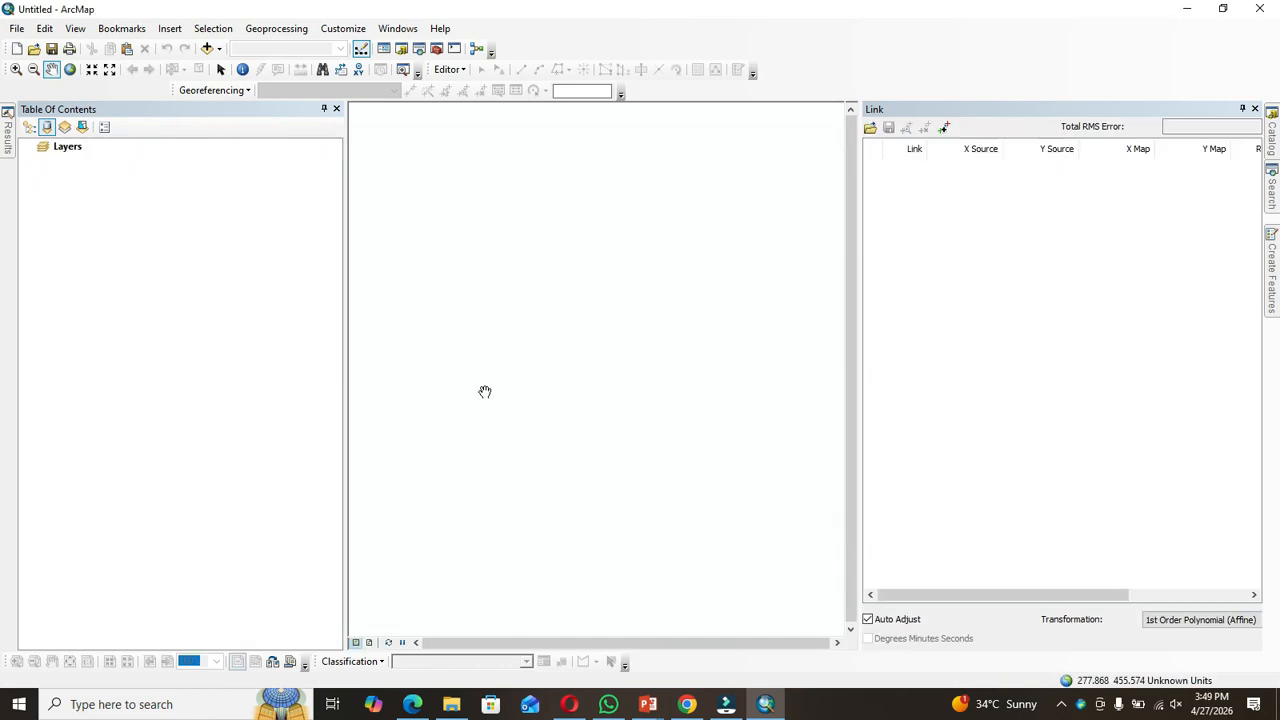
# Step: Add the aerial_sample.tif raster from the Aerial_photo folder to the map
pyautogui.click(208, 48)
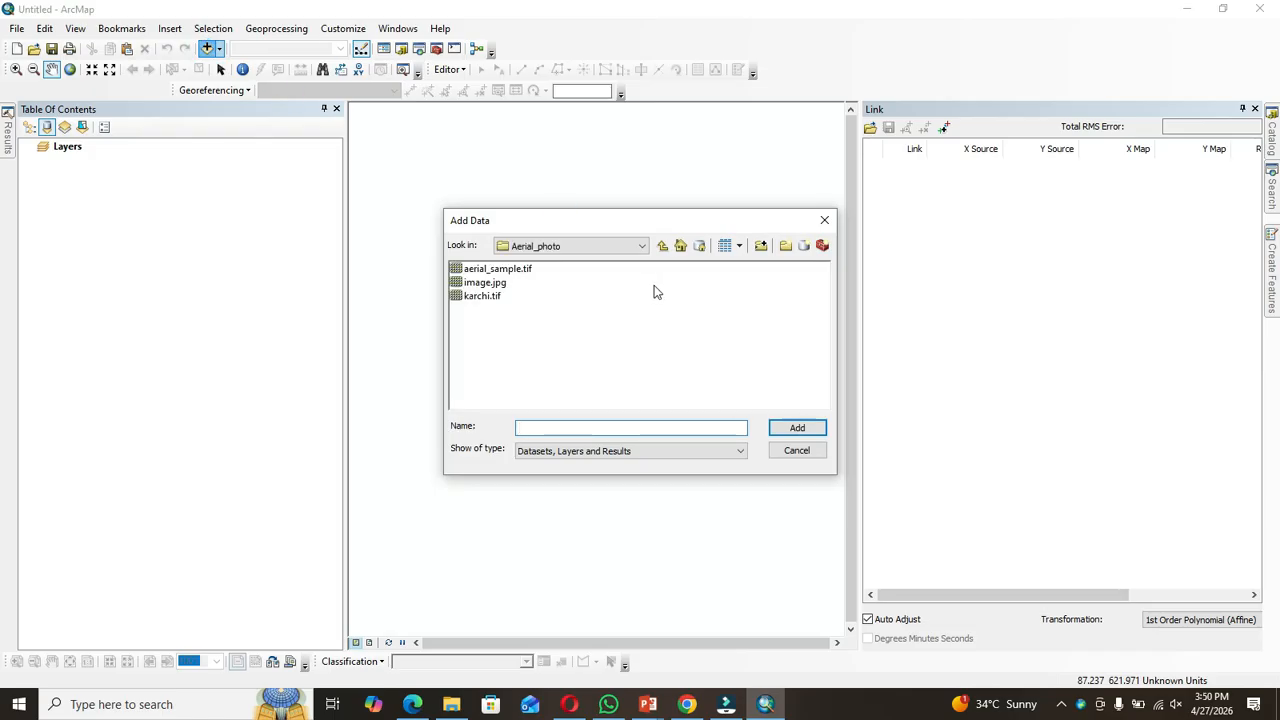
pyautogui.click(512, 270)
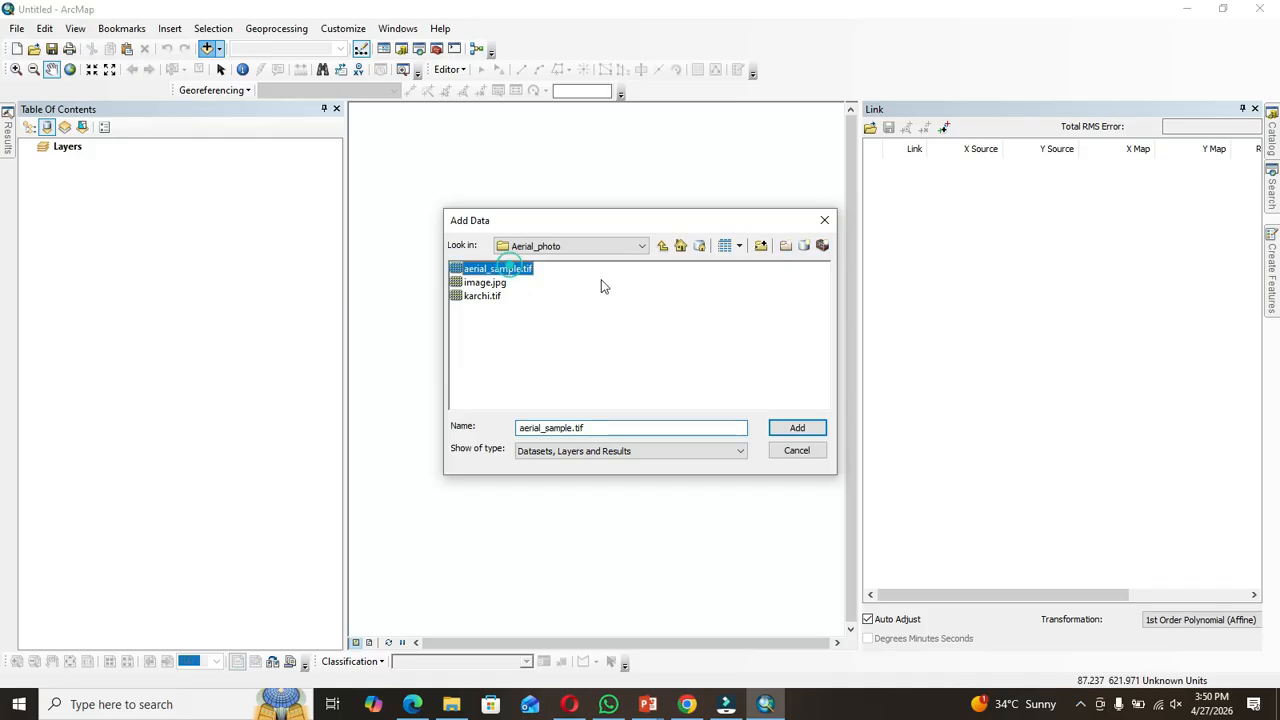
pyautogui.click(795, 436)
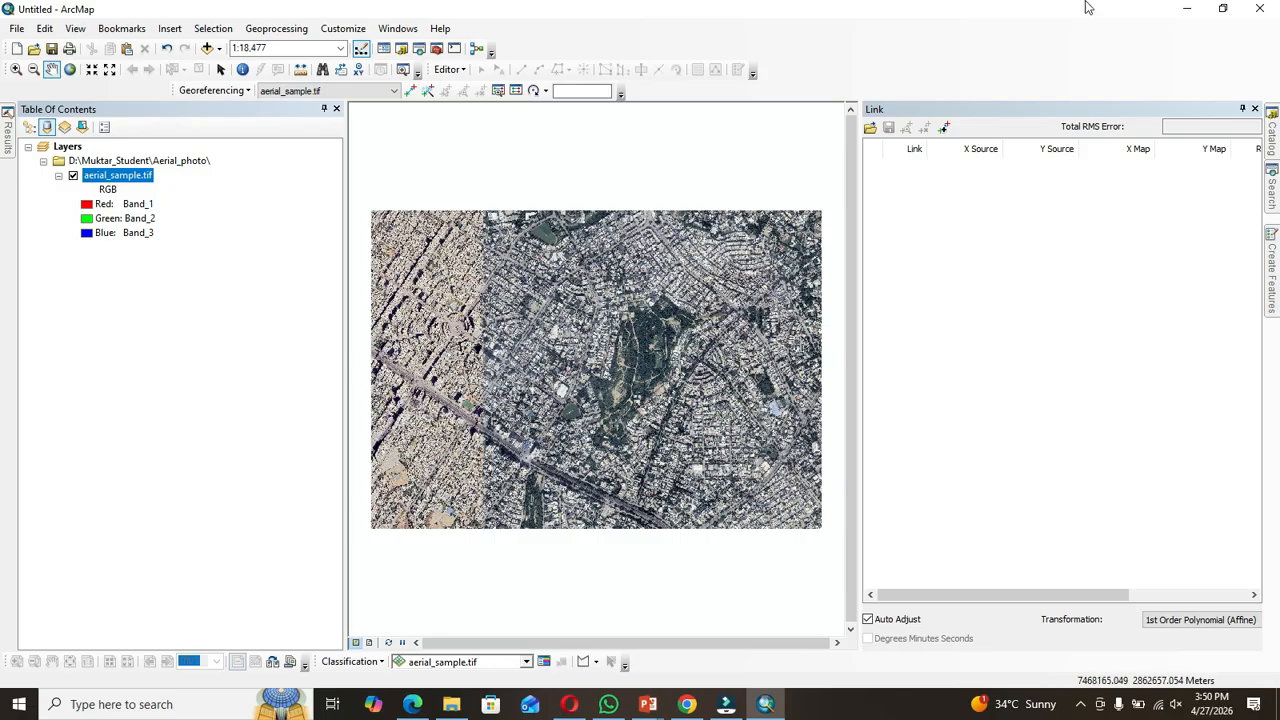
# Step: Switch to Google Earth Pro and close the start-up tips
pyautogui.click(1188, 8)
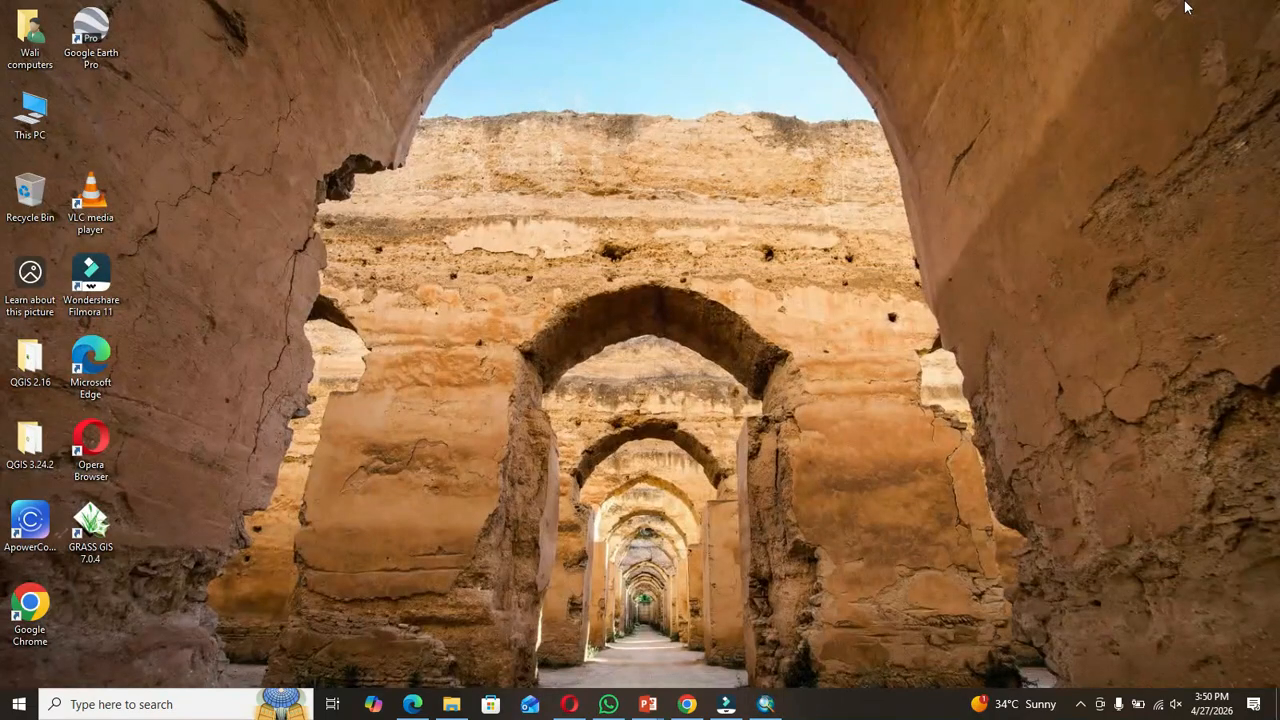
pyautogui.doubleClick(88, 48)
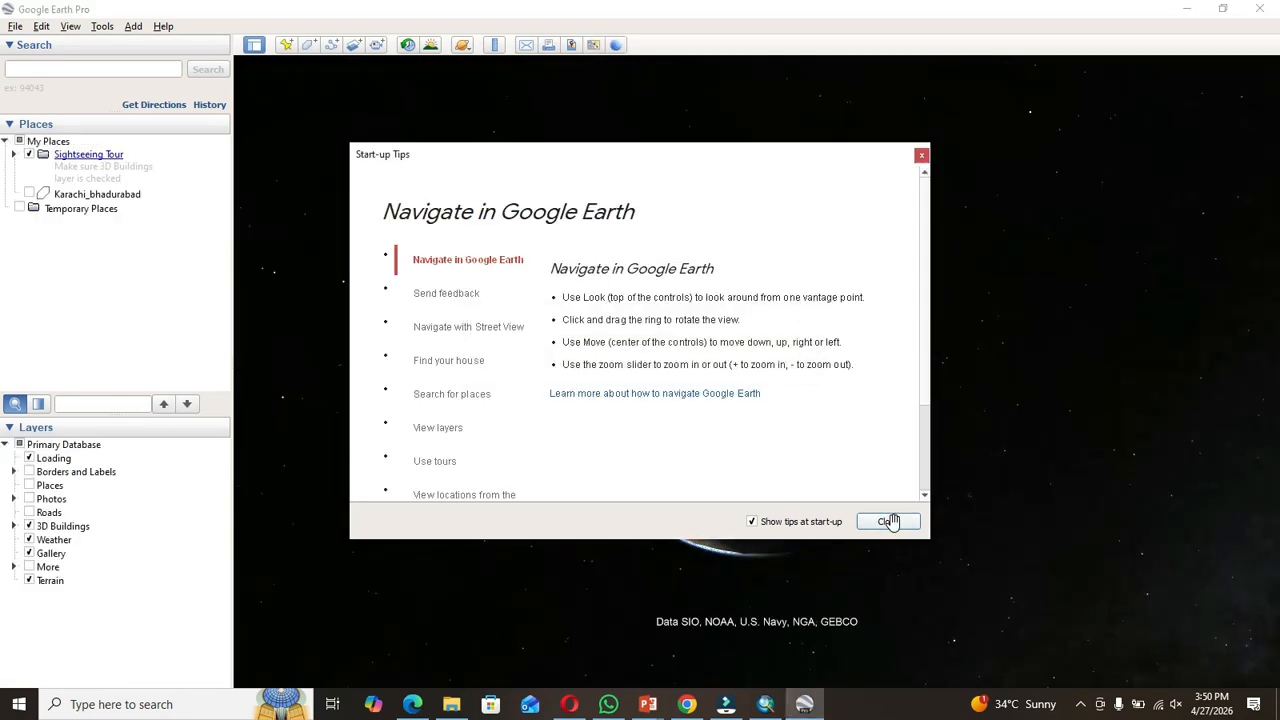
pyautogui.click(888, 521)
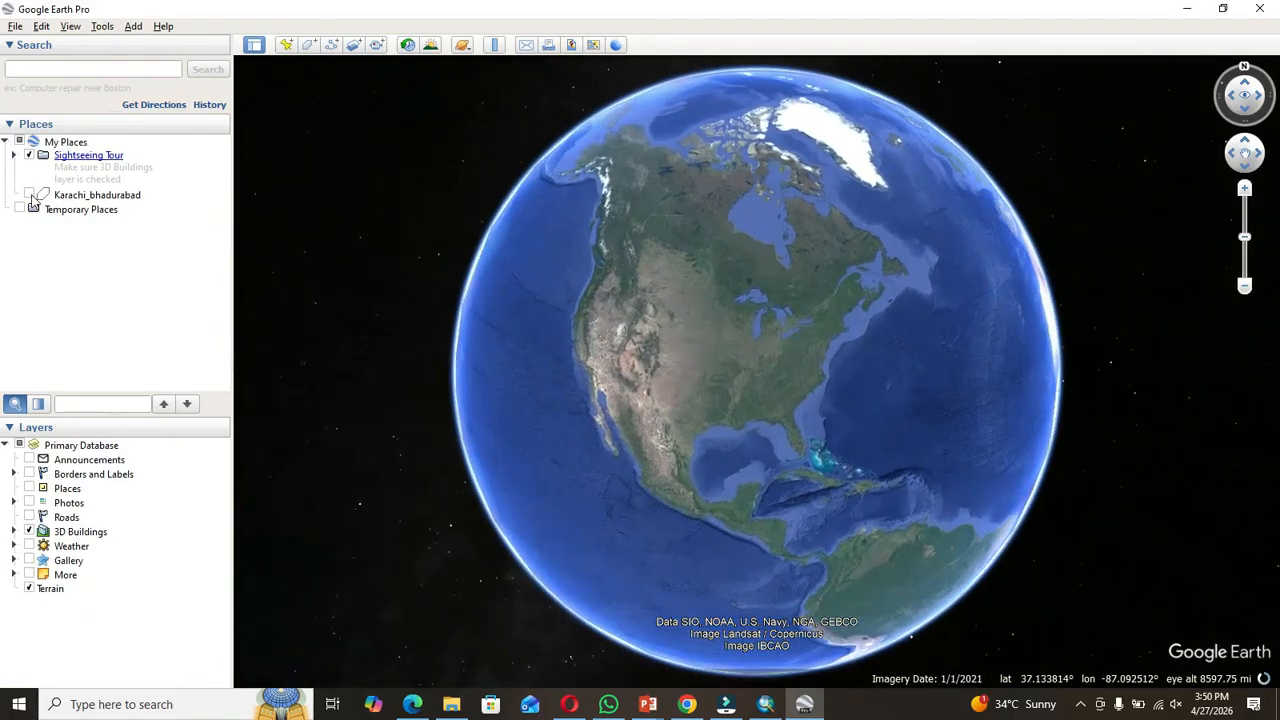
# Step: Turn on and fly to the Karachi_bhadurabad overlay, viewing it from straight above
pyautogui.click(30, 196)
pyautogui.doubleClick(72, 198)
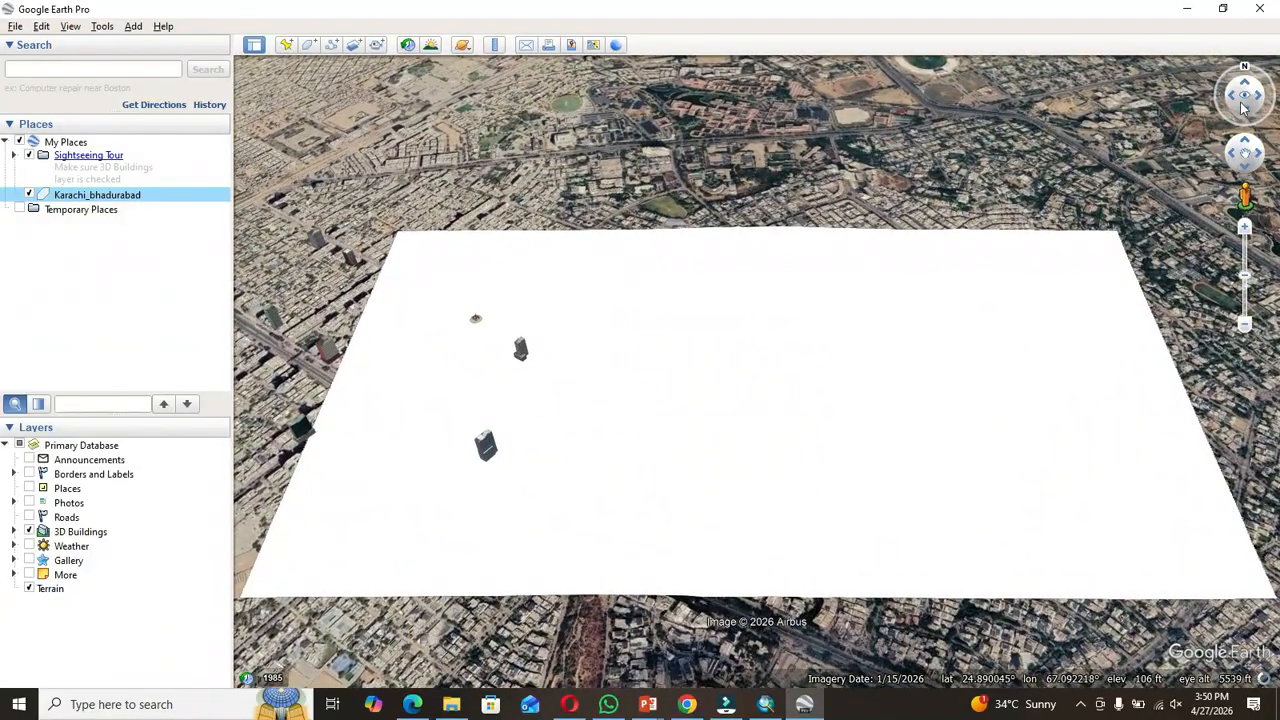
pyautogui.click(1233, 97)
pyautogui.click(1233, 97)
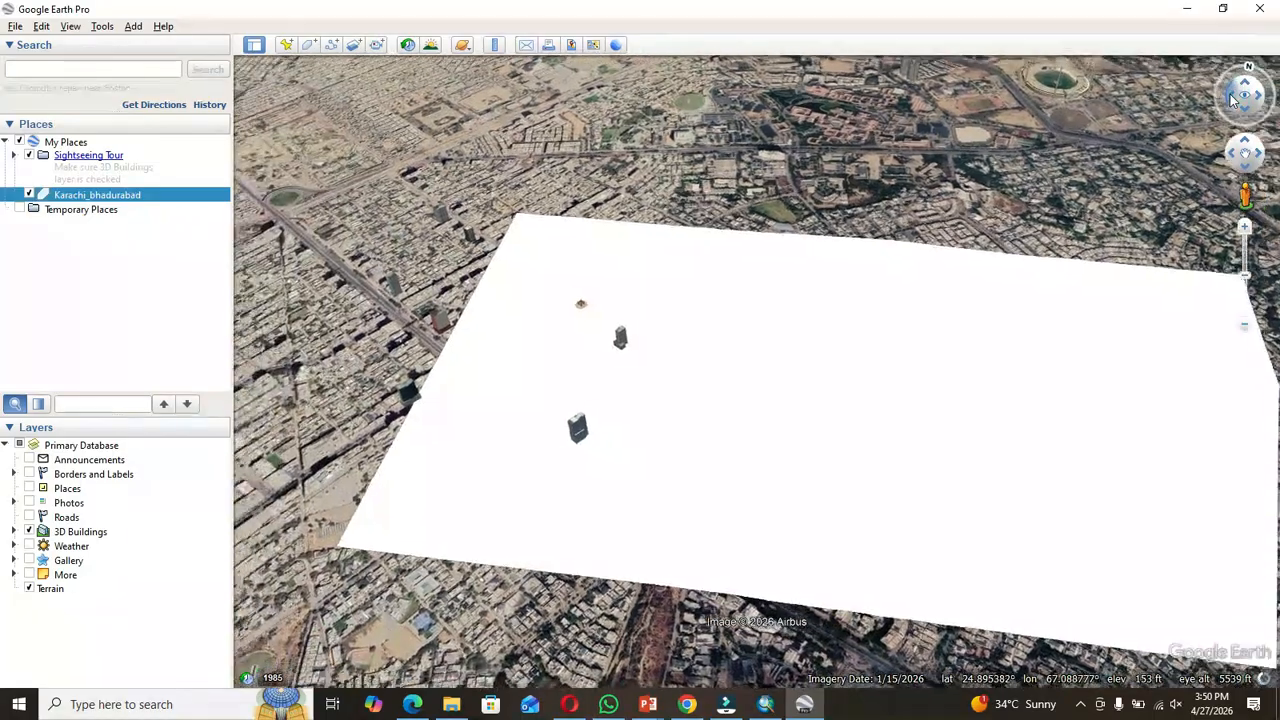
pyautogui.press('r')
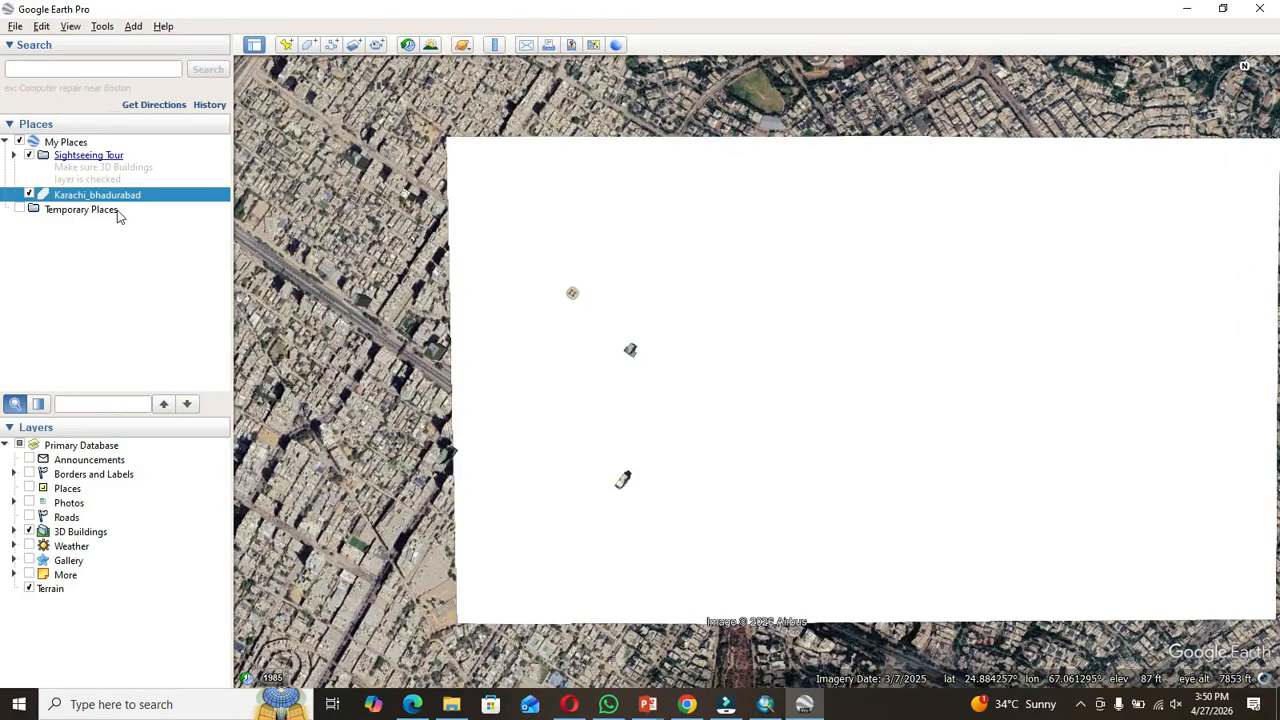
# Step: Hide the Karachi_bhadurabad overlay to view the imagery beneath, and switch back to ArcMap
pyautogui.click(29, 194)
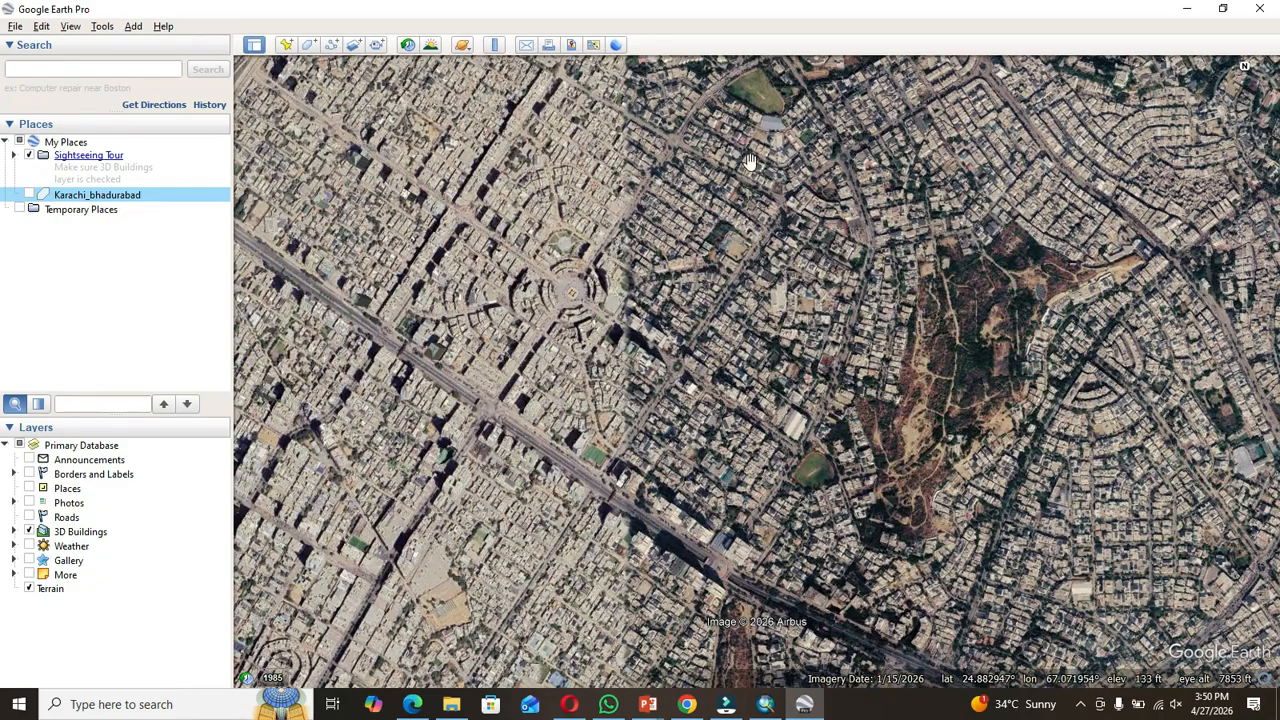
pyautogui.moveTo(788, 316); pyautogui.dragTo(798, 316)
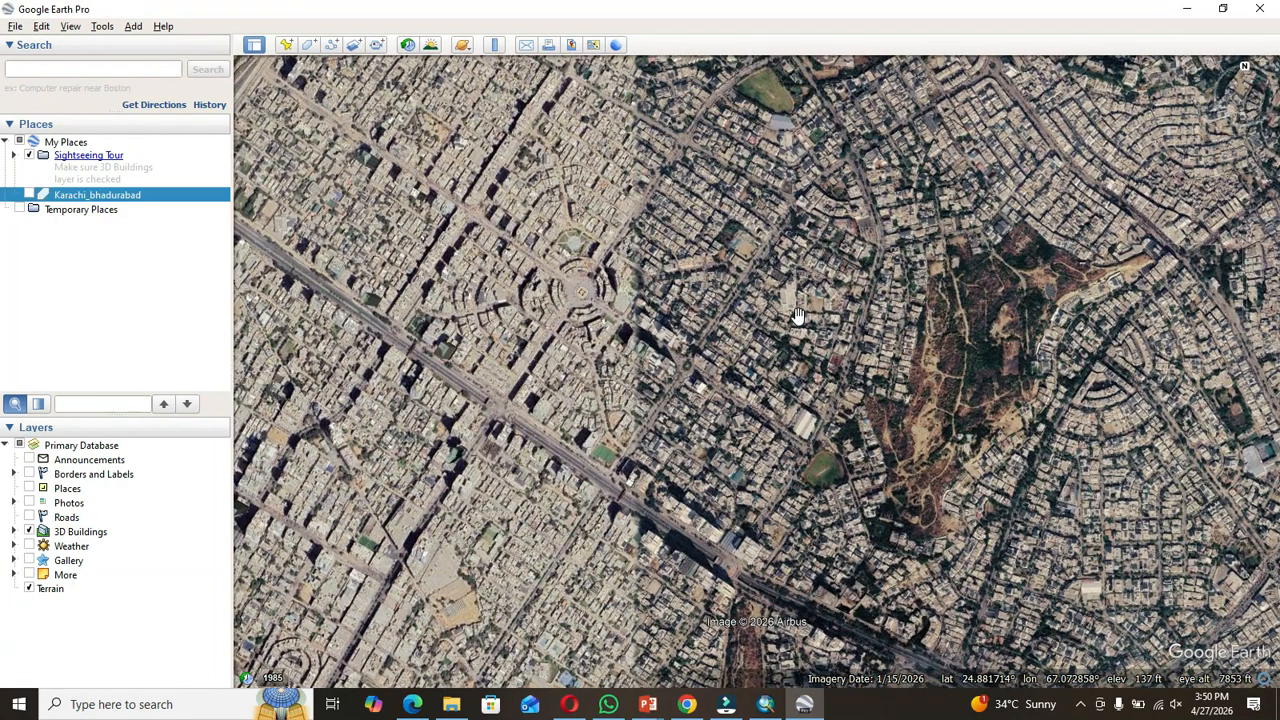
pyautogui.click(1188, 8)
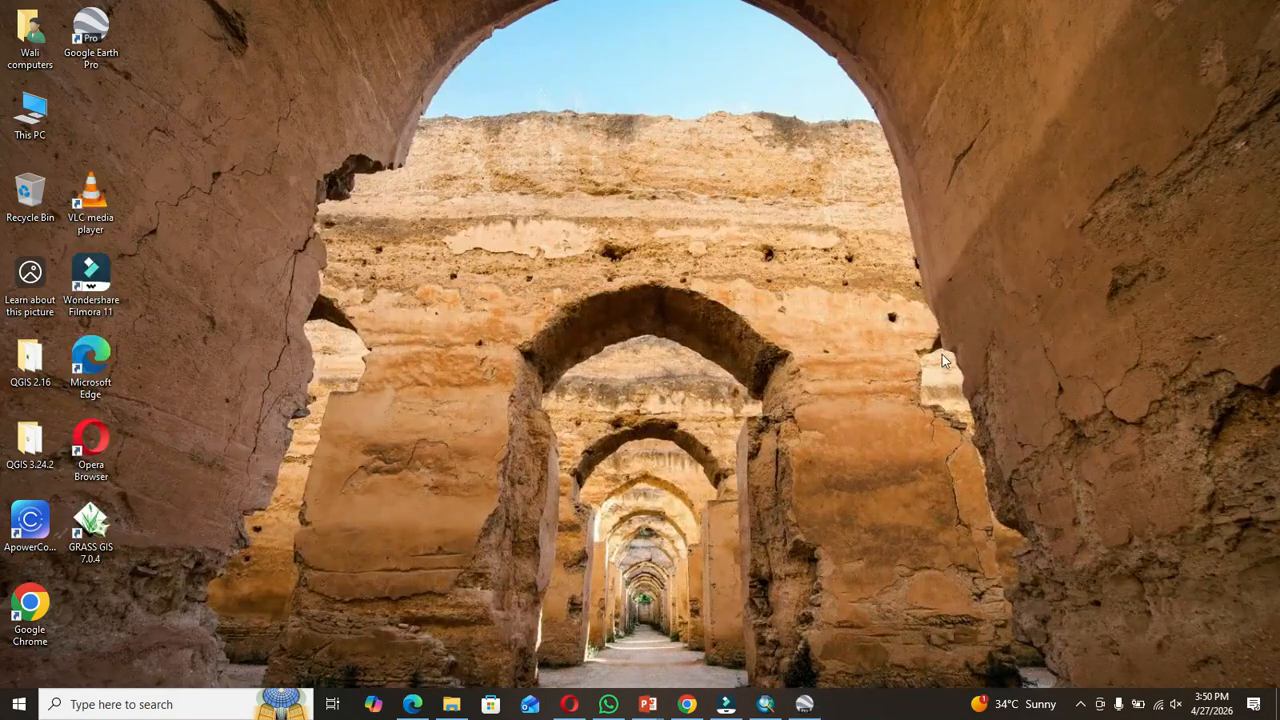
pyautogui.click(765, 704)
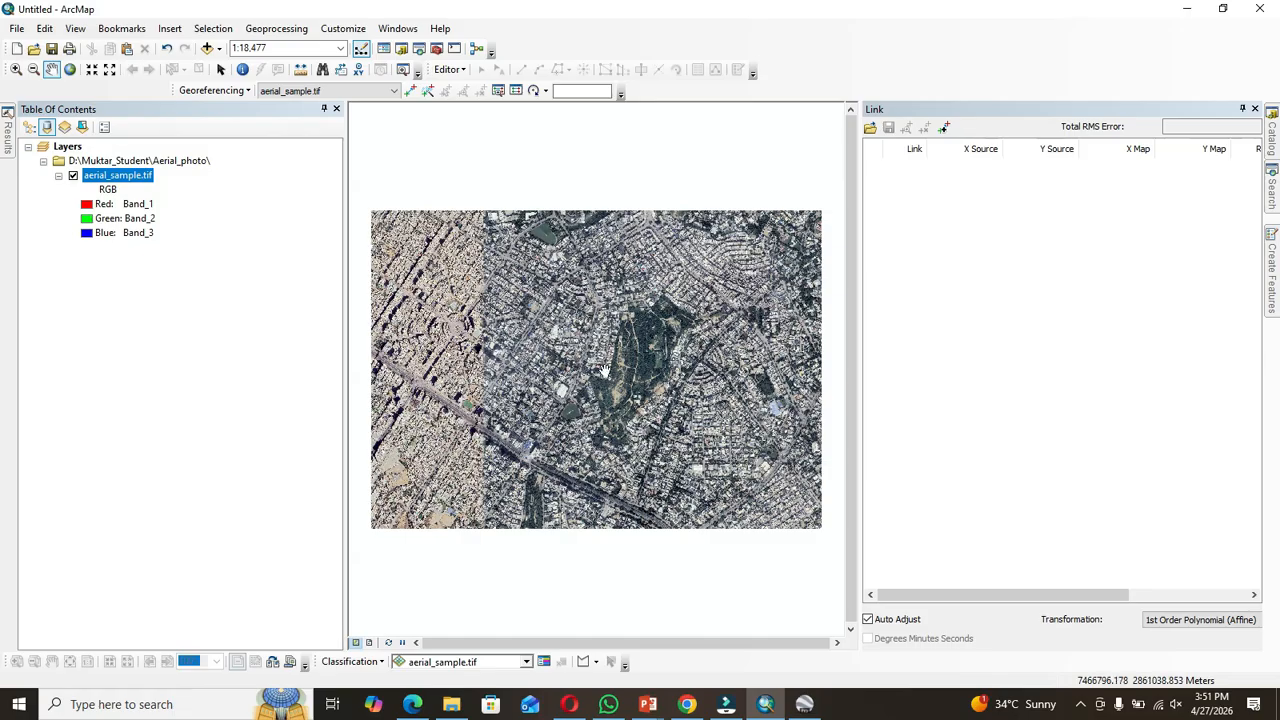
# Step: Zoom into the aerial image and review the aerial_sample.tif layer's raster source properties
pyautogui.click(16, 69)
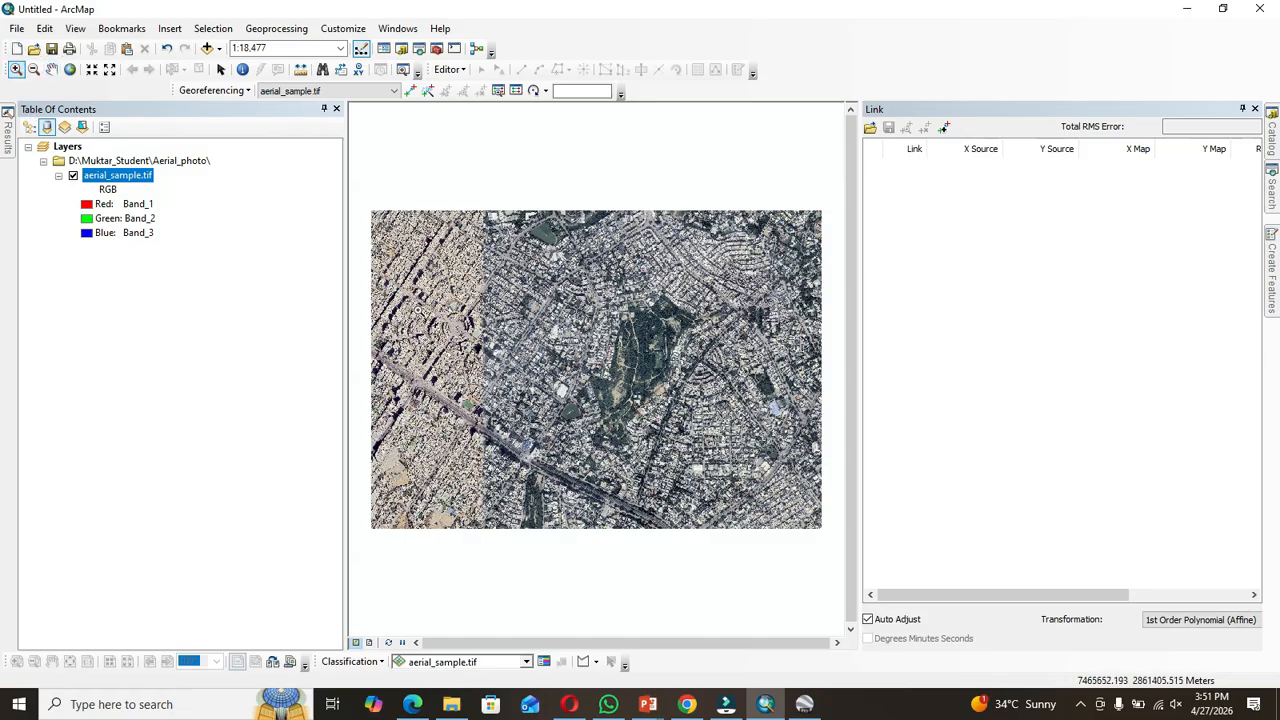
pyautogui.moveTo(407, 292); pyautogui.dragTo(643, 448)
pyautogui.moveTo(430, 268); pyautogui.dragTo(676, 470)
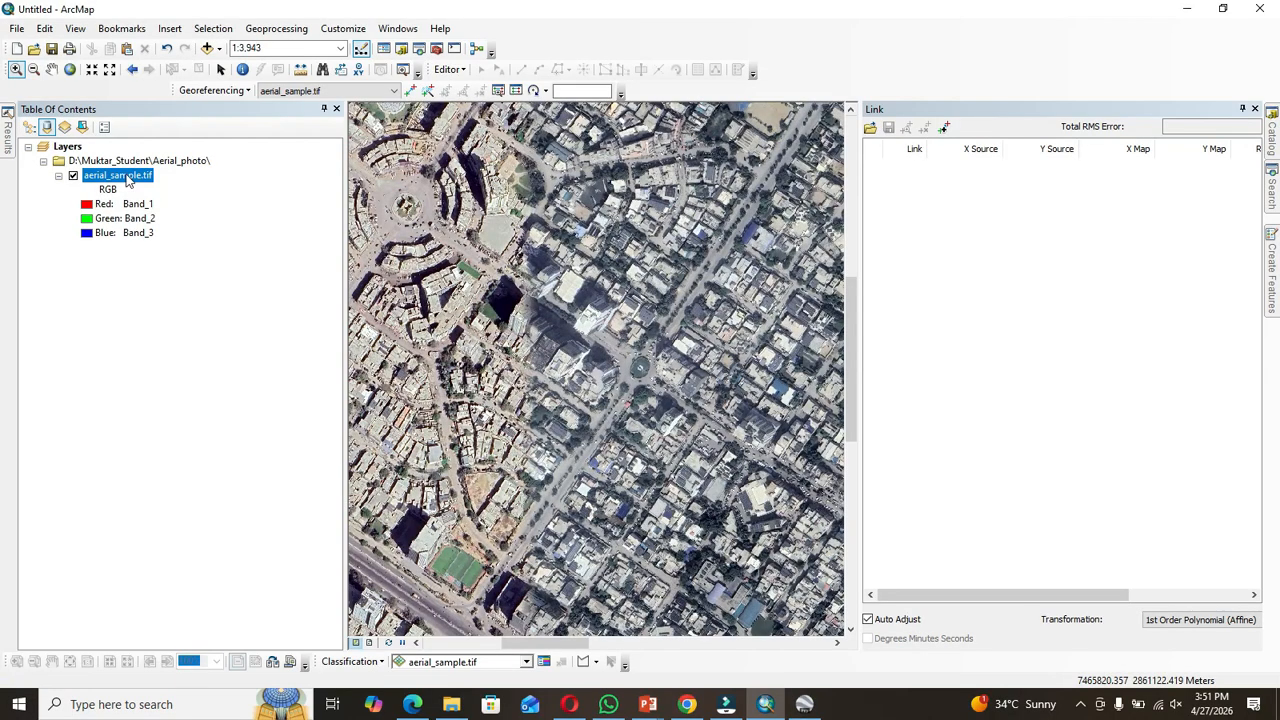
pyautogui.rightClick(126, 177)
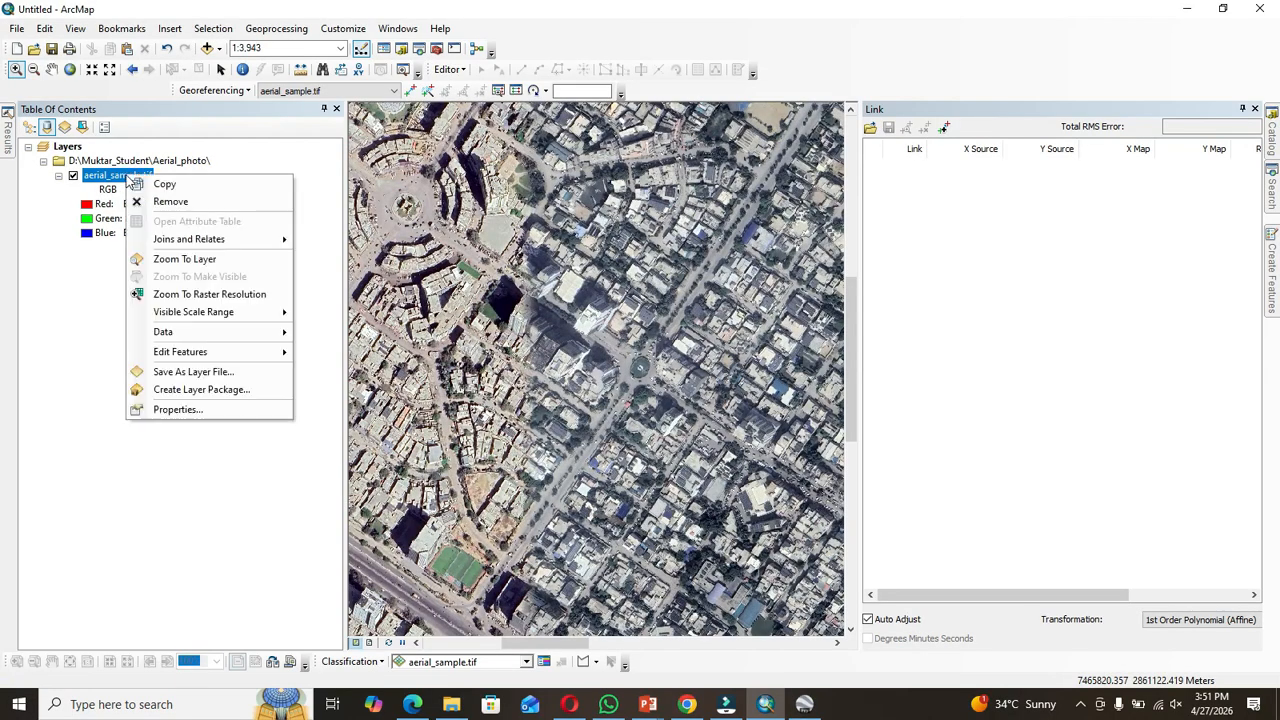
pyautogui.click(176, 409)
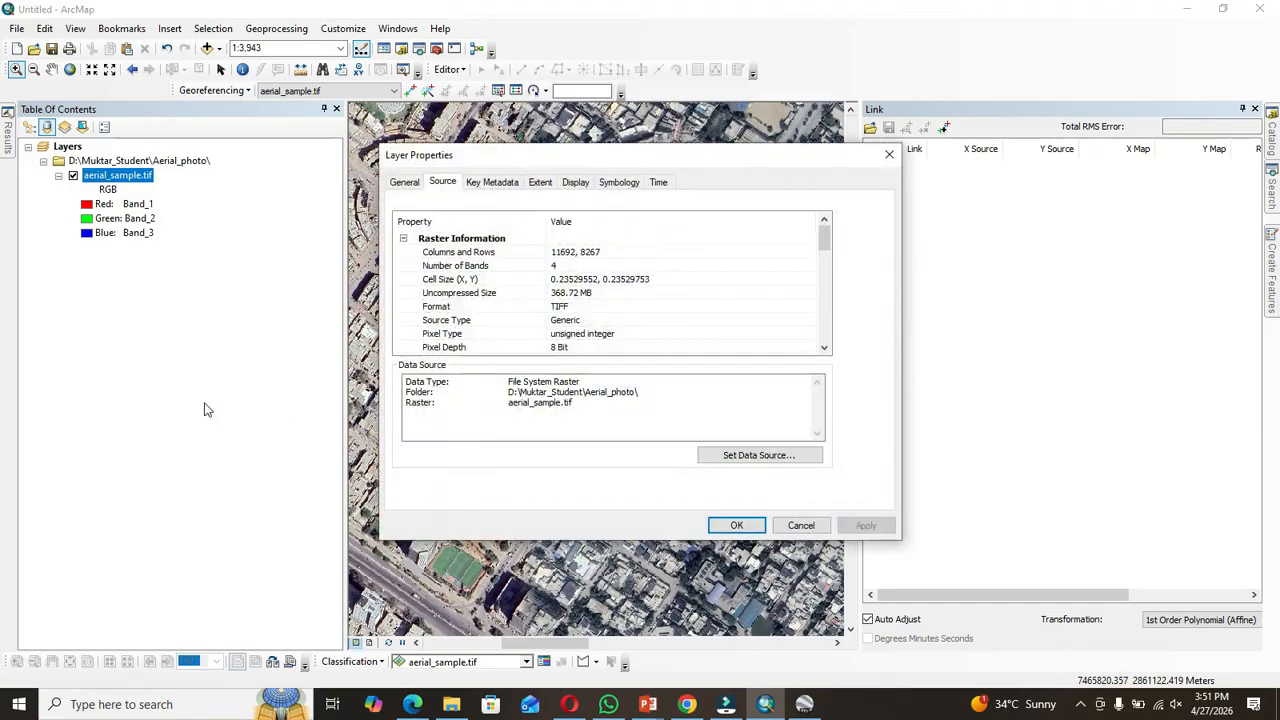
pyautogui.click(825, 347)
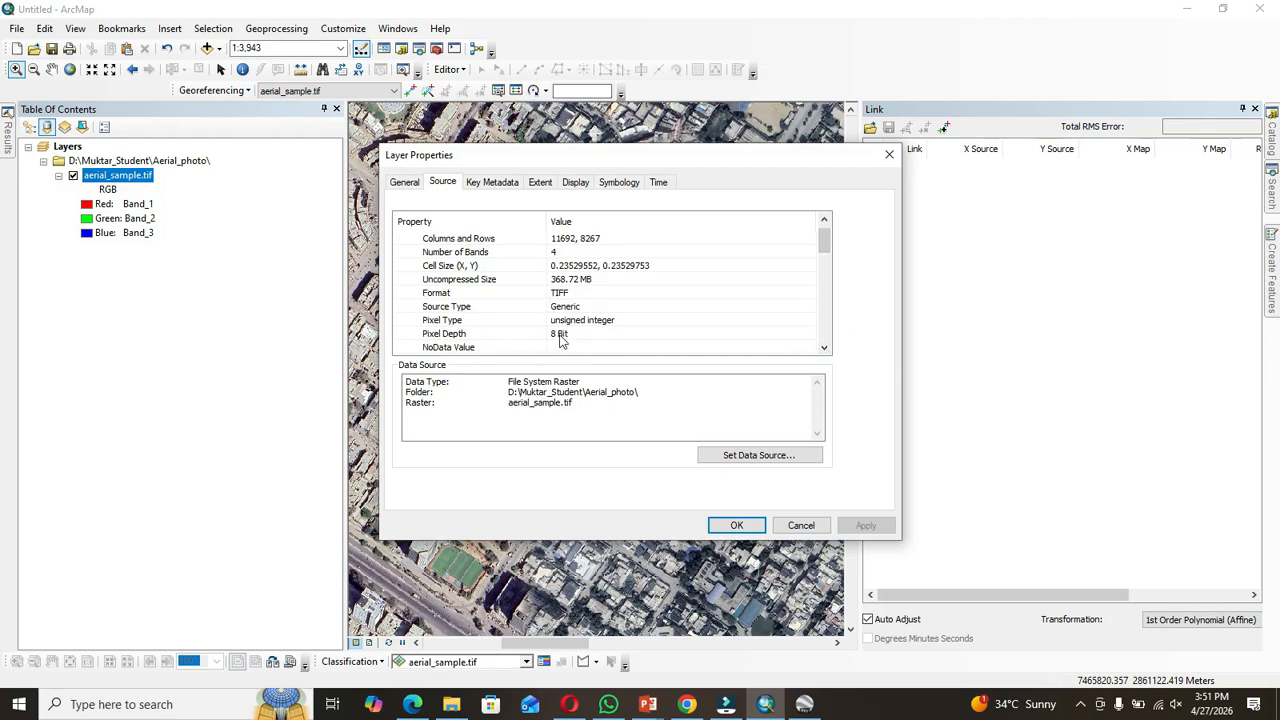
pyautogui.click(886, 152)
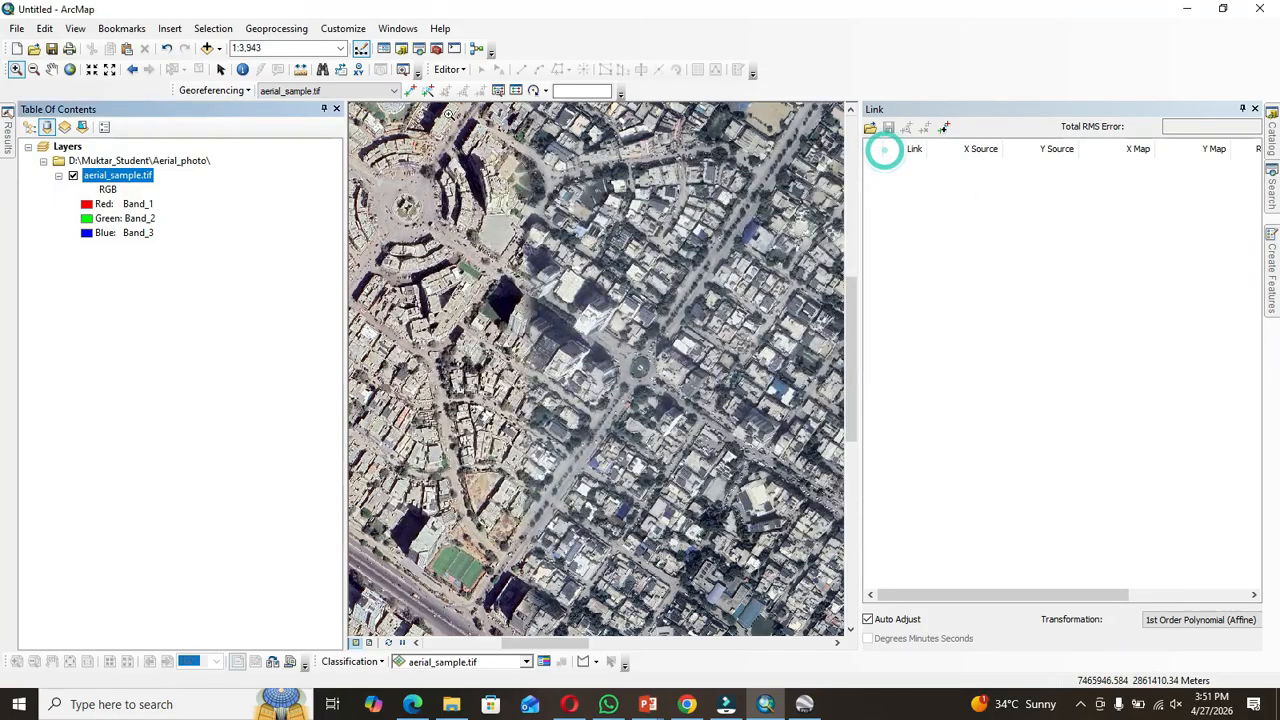
# Step: Identify the RGB pixel values of a dark shadowed spot on the aerial image
pyautogui.click(242, 70)
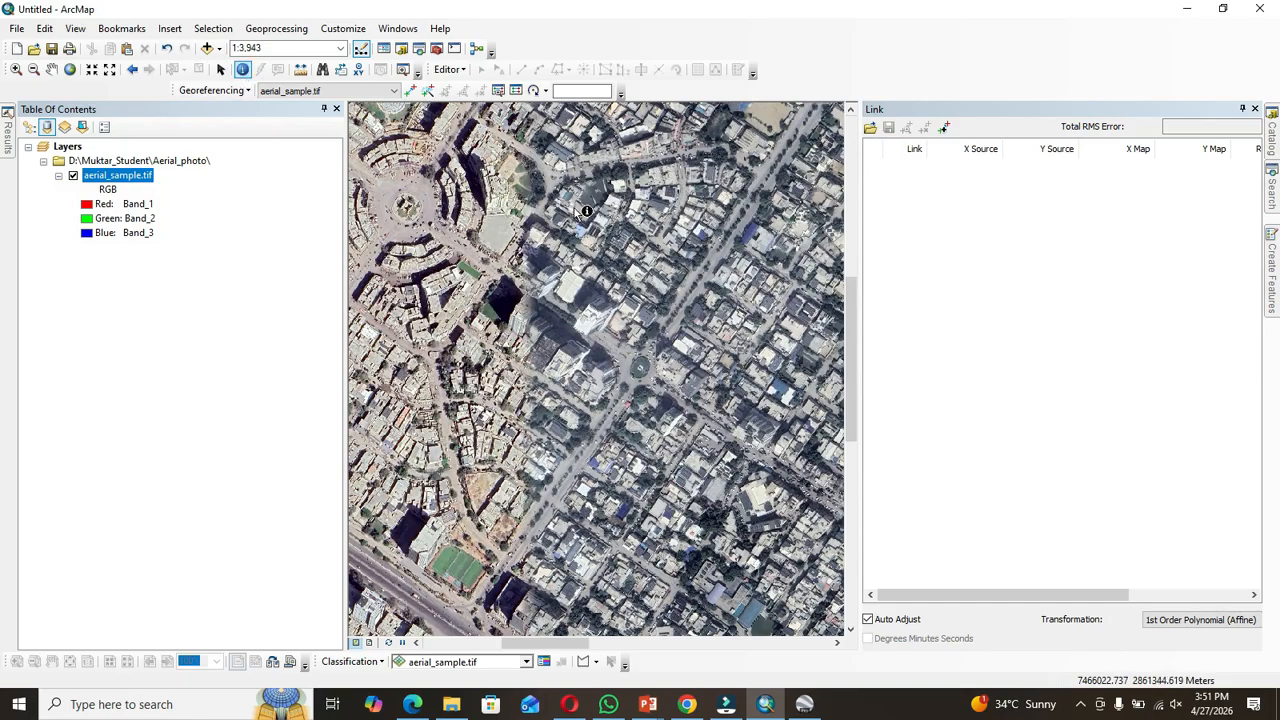
pyautogui.click(507, 300)
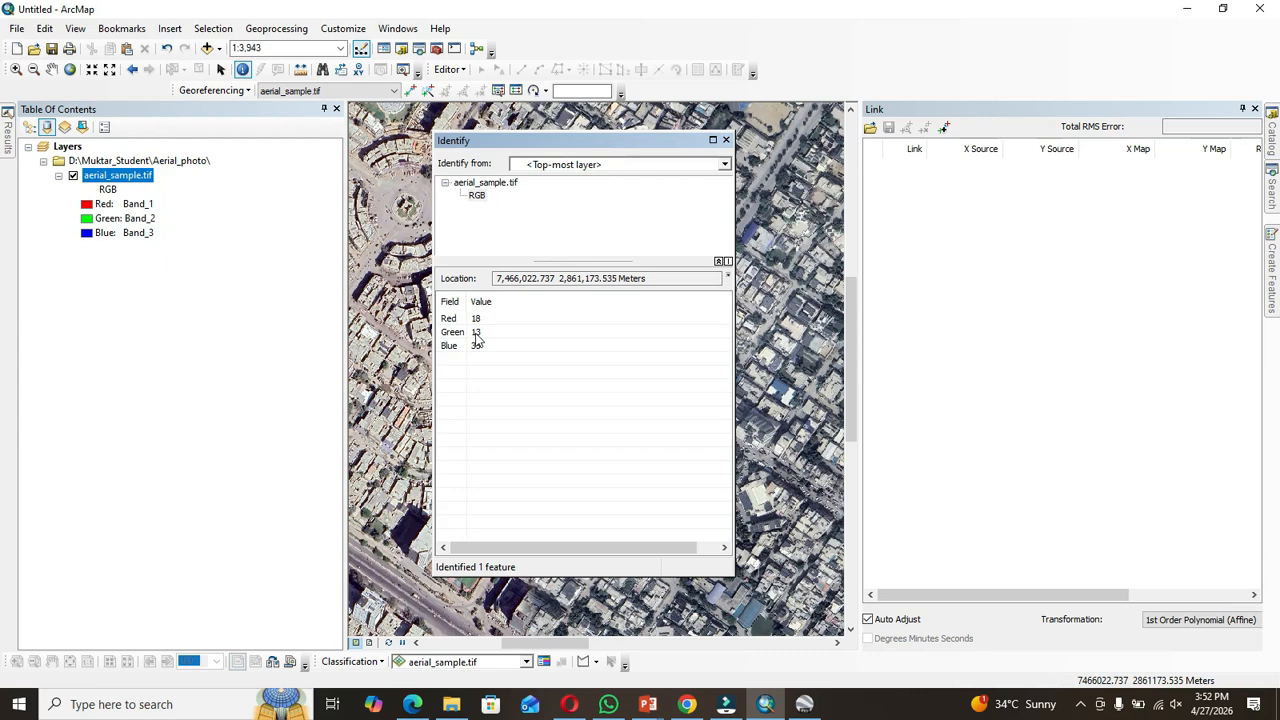
# Step: Review the PowerPoint slide comparing 8-bit and 1-bit images, then return to ArcMap
pyautogui.moveTo(585, 708)
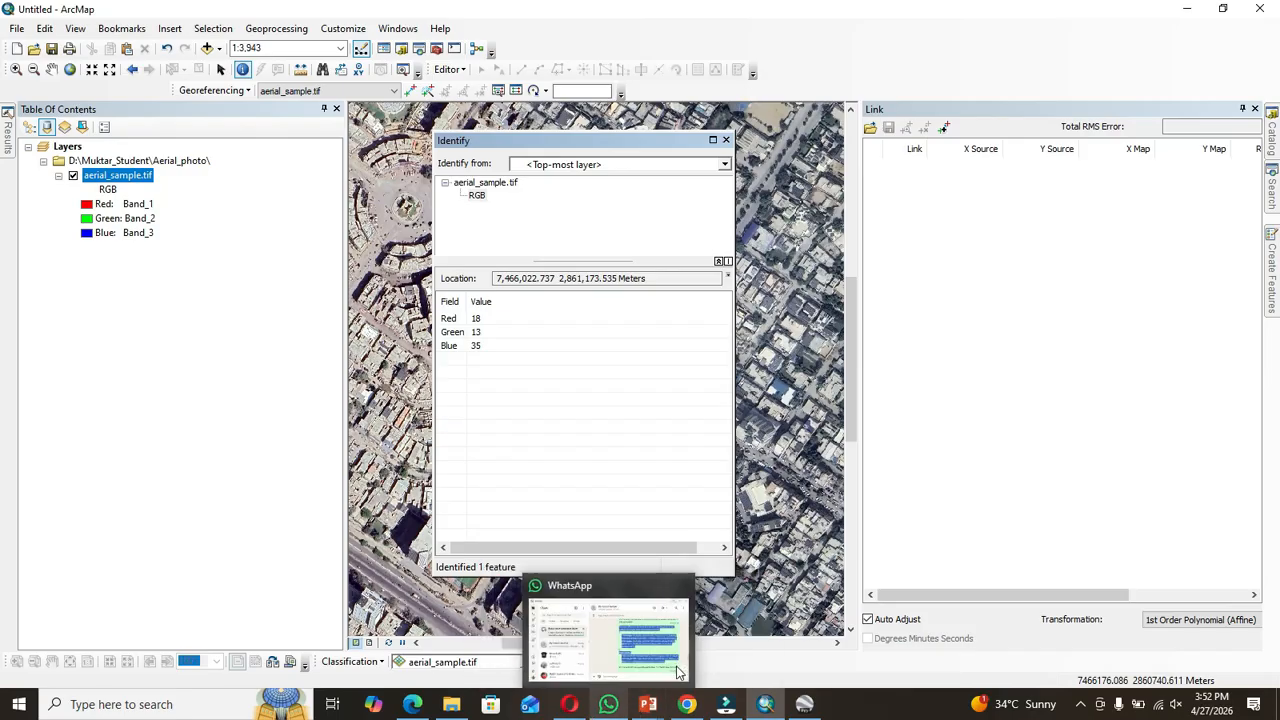
pyautogui.moveTo(765, 708)
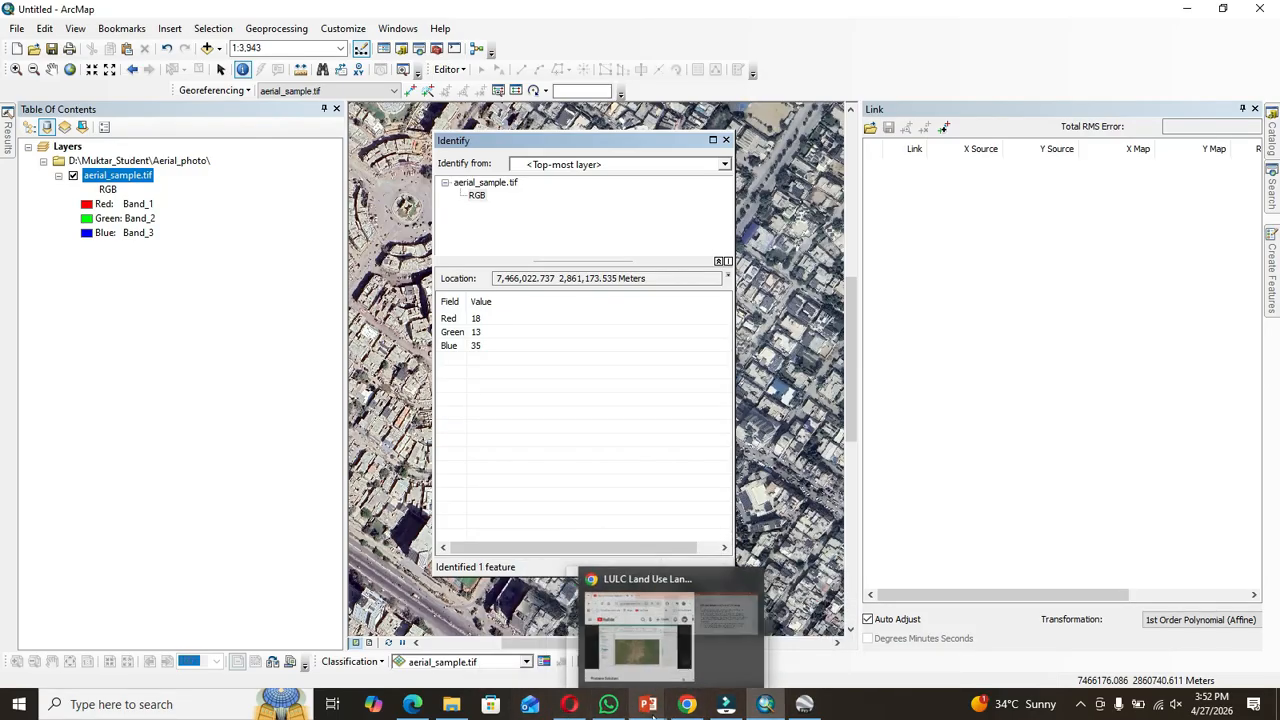
pyautogui.moveTo(648, 705)
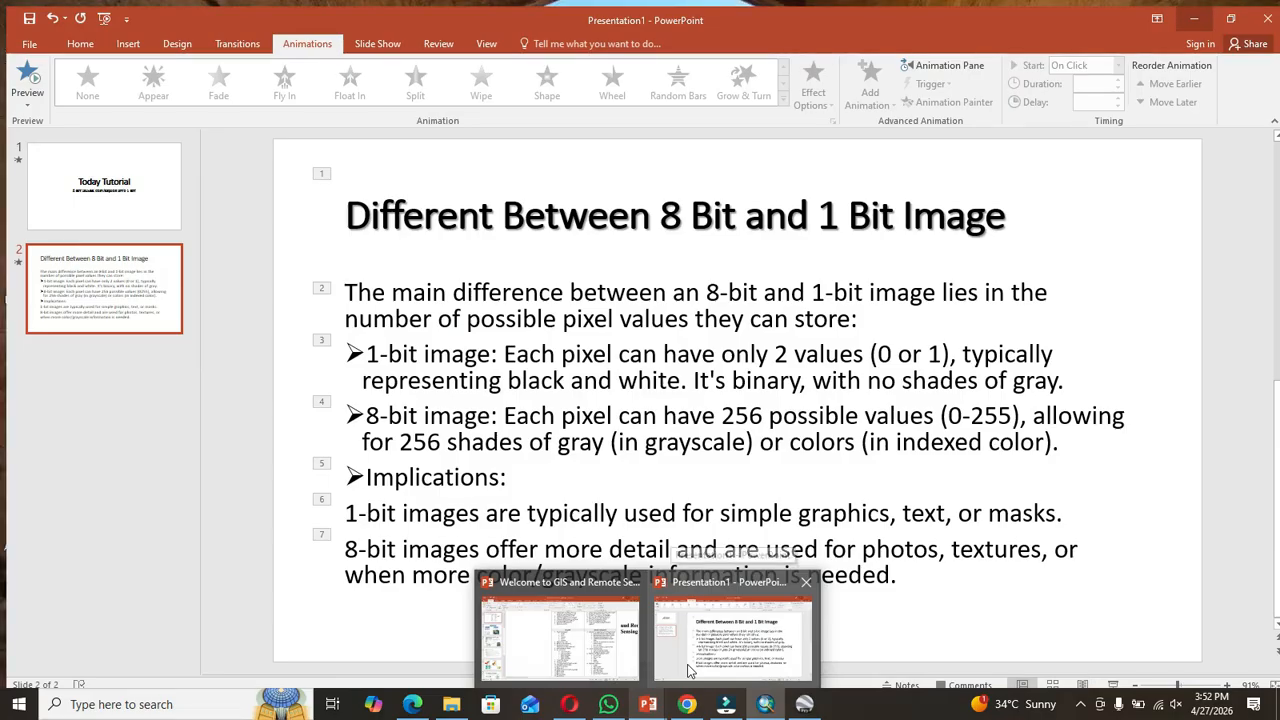
pyautogui.click(688, 670)
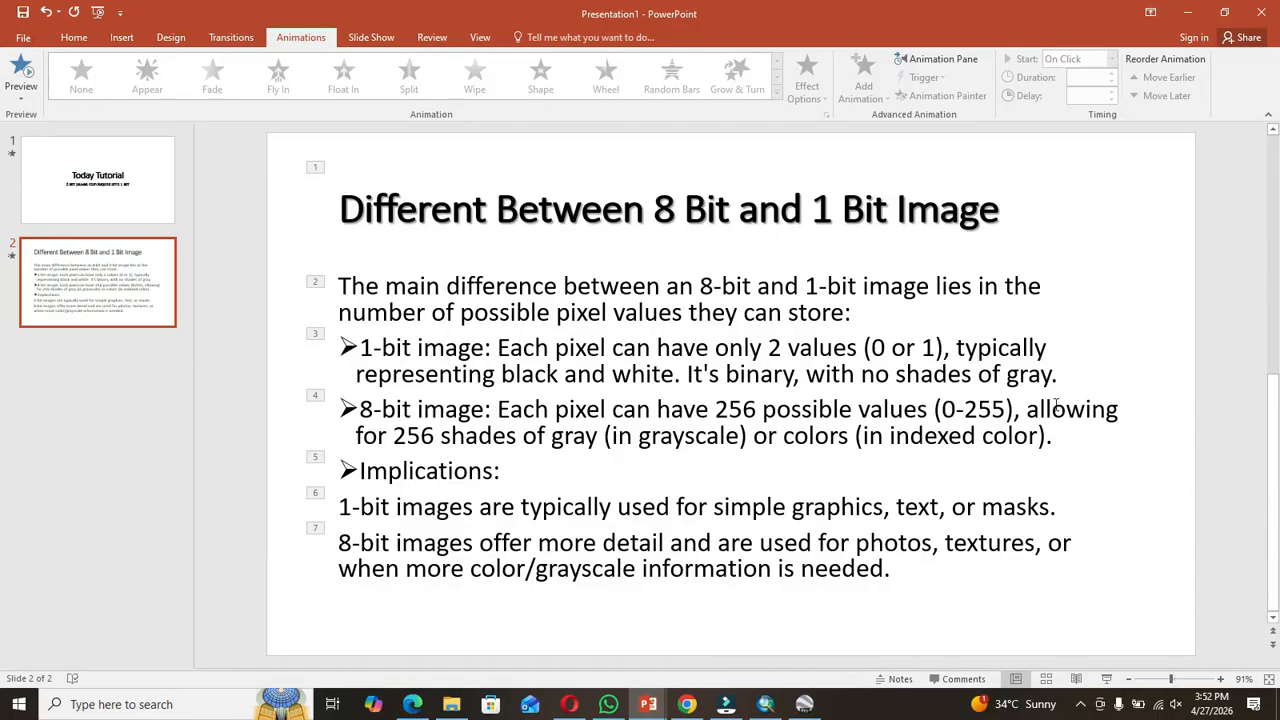
pyautogui.click(1192, 12)
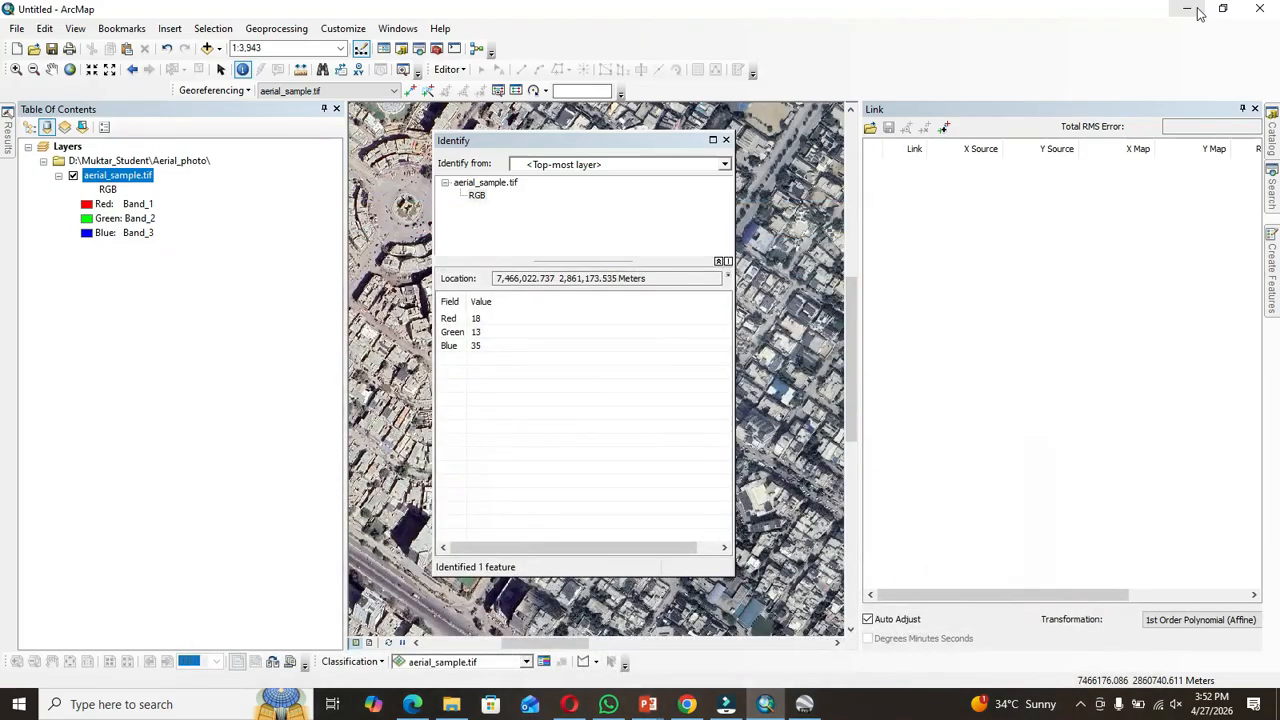
# Step: Close the Identify window and identify the RGB values of a bright rooftop pixel
pyautogui.click(726, 140)
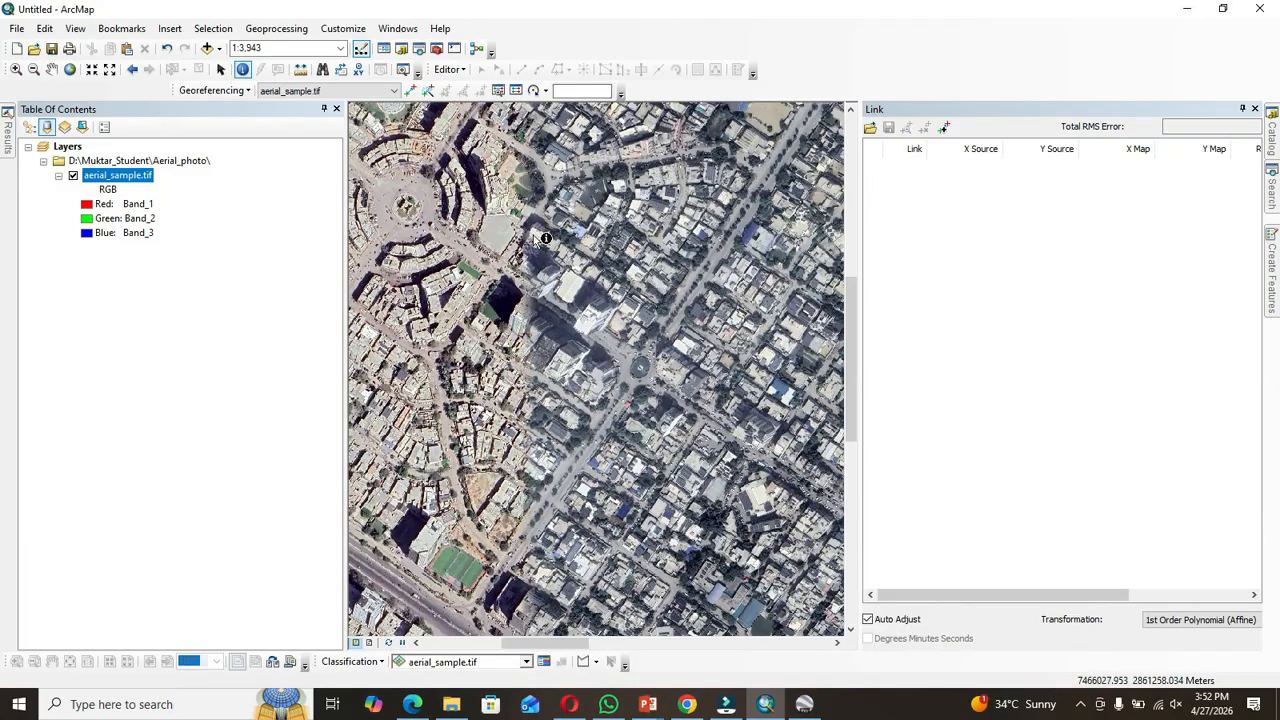
pyautogui.click(572, 291)
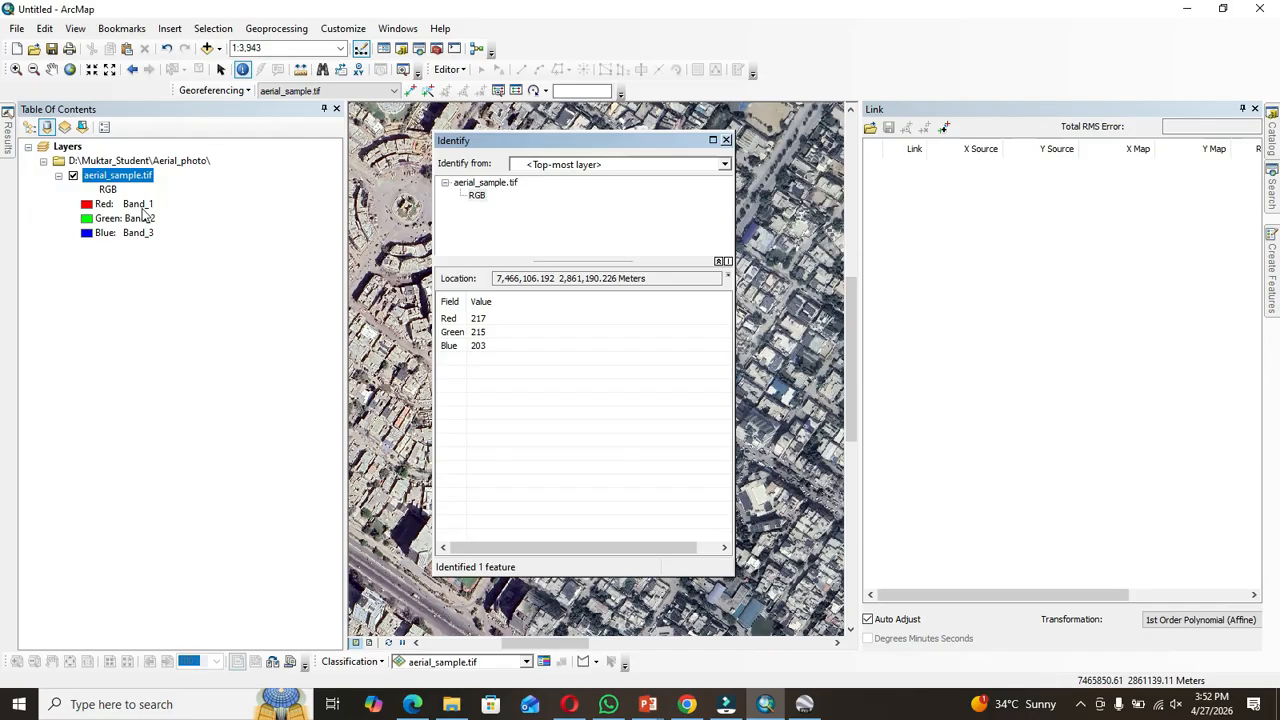
# Step: Close the Identify window and change the aerial_sample.tif layer's symbology to Stretched, displaying Band_1 as grayscale
pyautogui.click(727, 140)
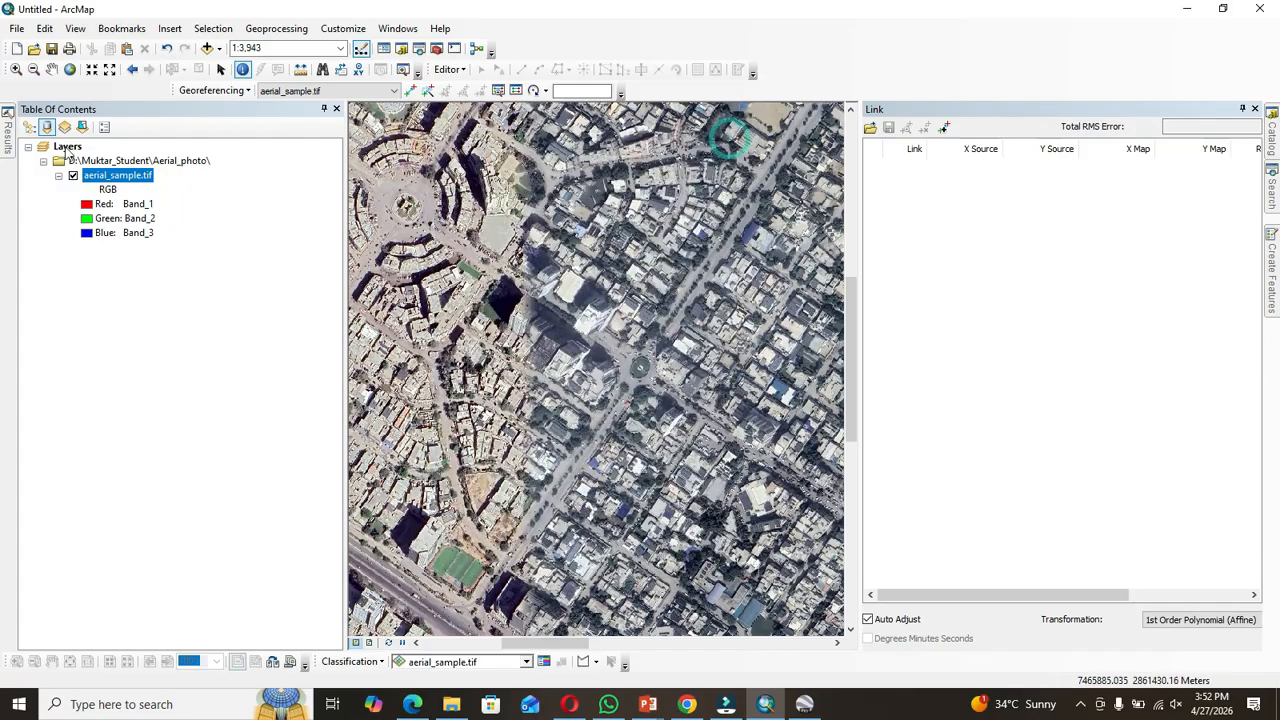
pyautogui.rightClick(140, 161)
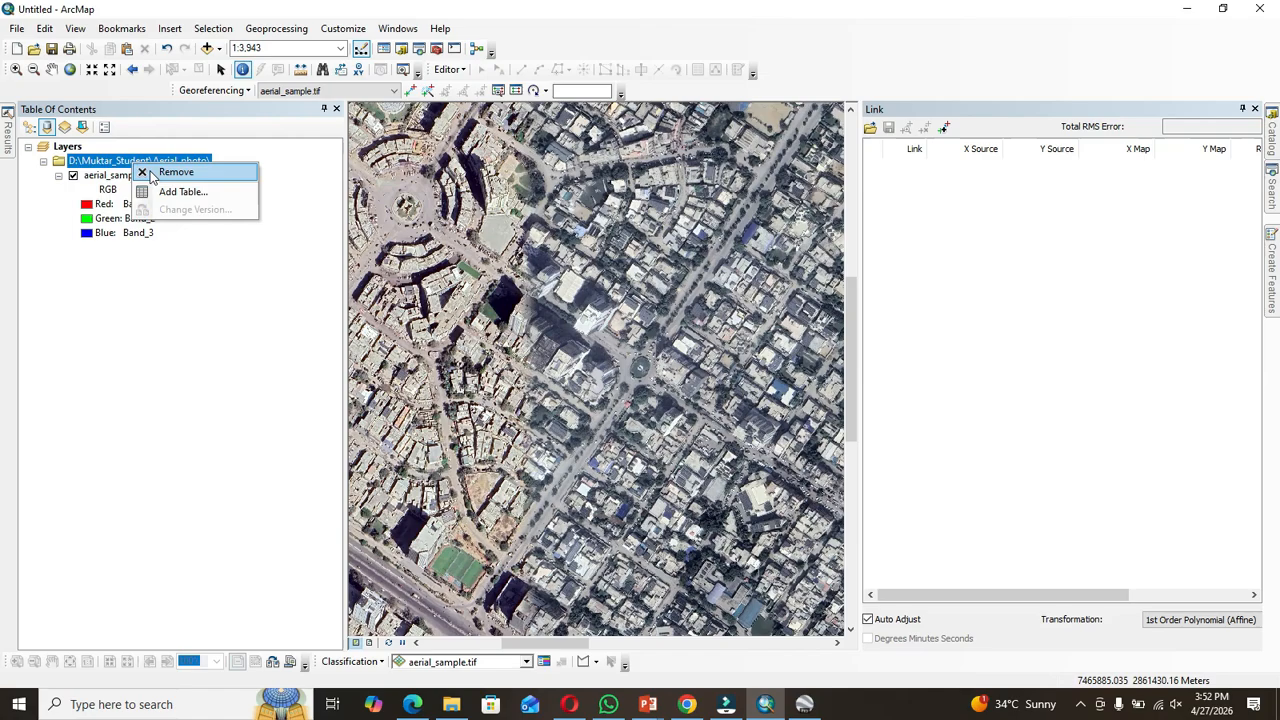
pyautogui.click(100, 185)
pyautogui.rightClick(100, 181)
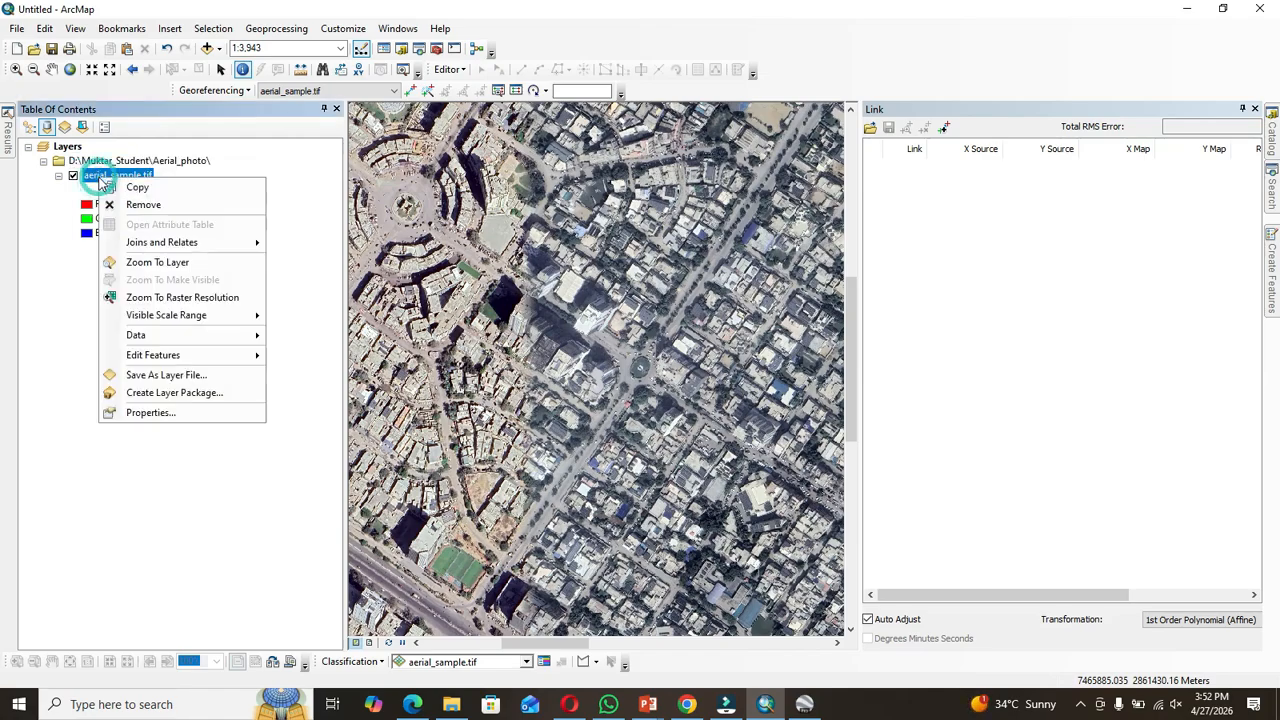
pyautogui.click(152, 411)
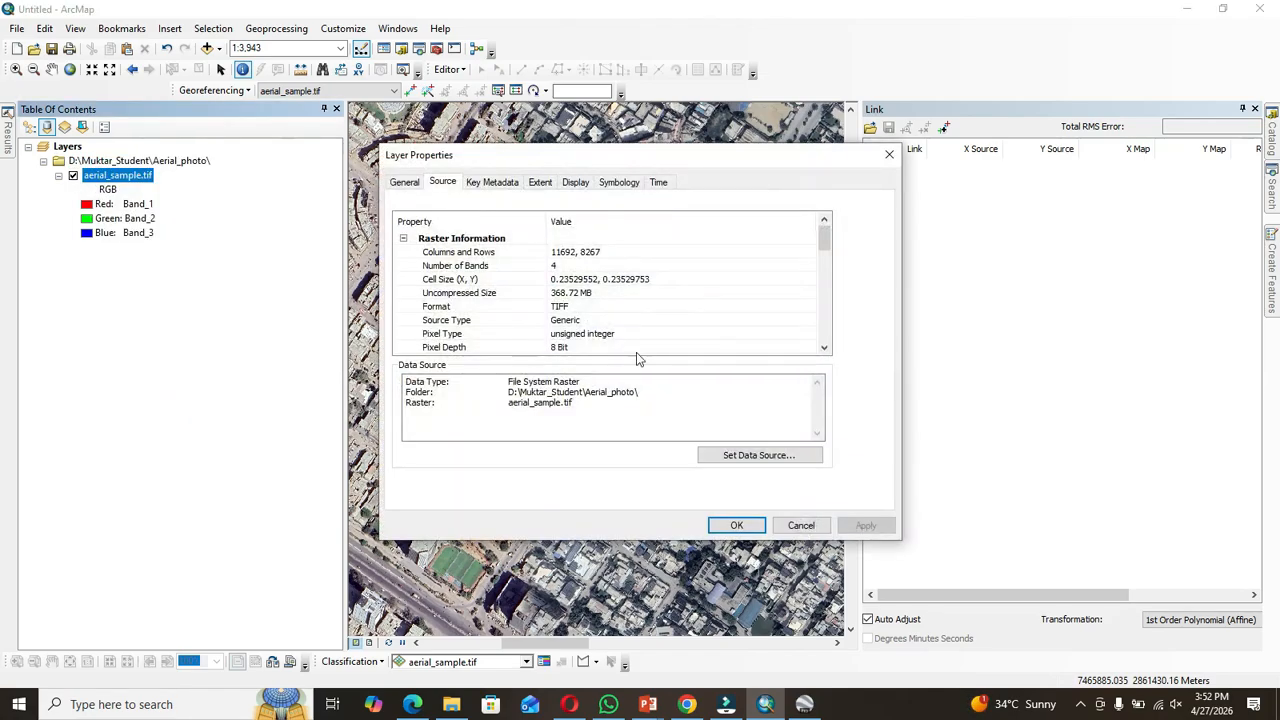
pyautogui.click(630, 182)
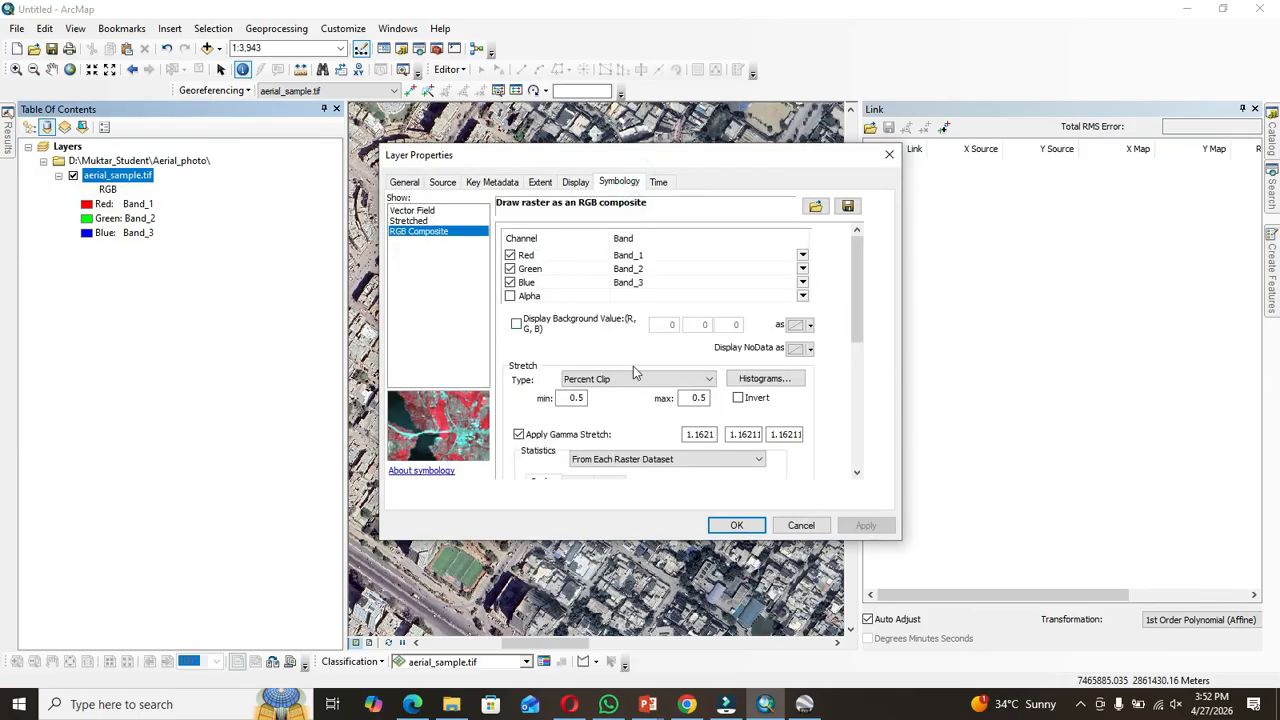
pyautogui.click(659, 385)
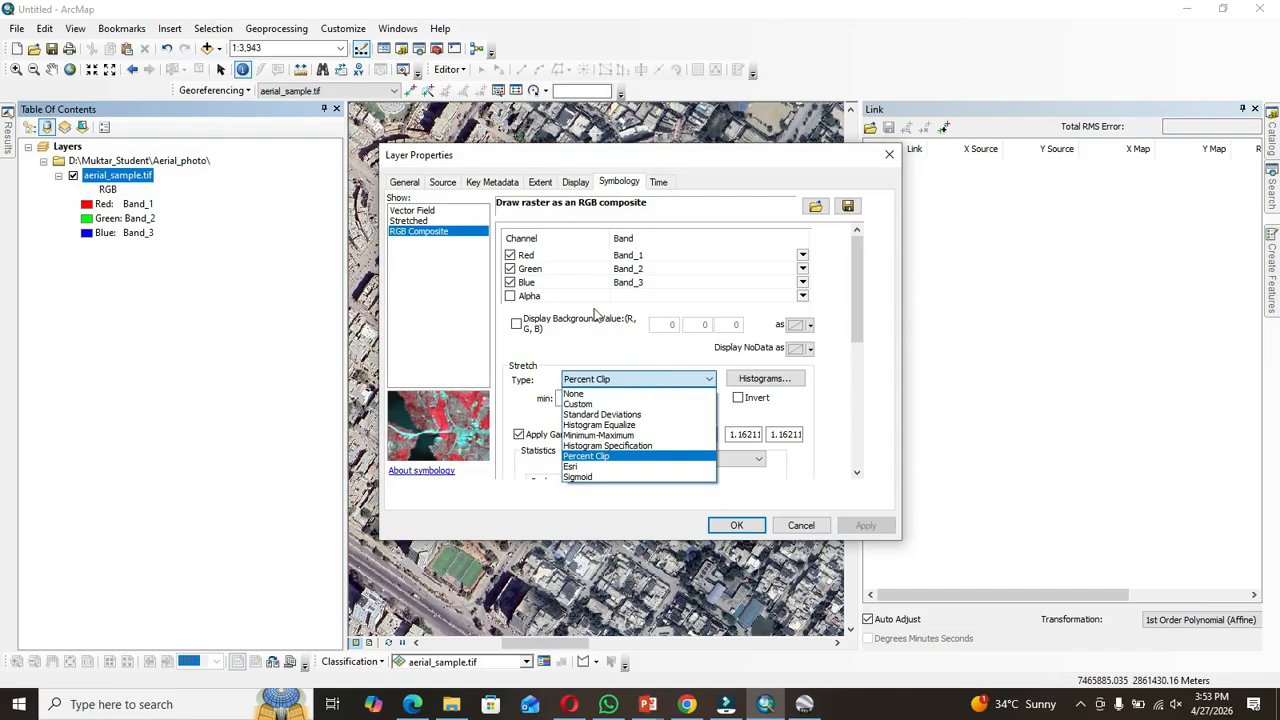
pyautogui.click(436, 226)
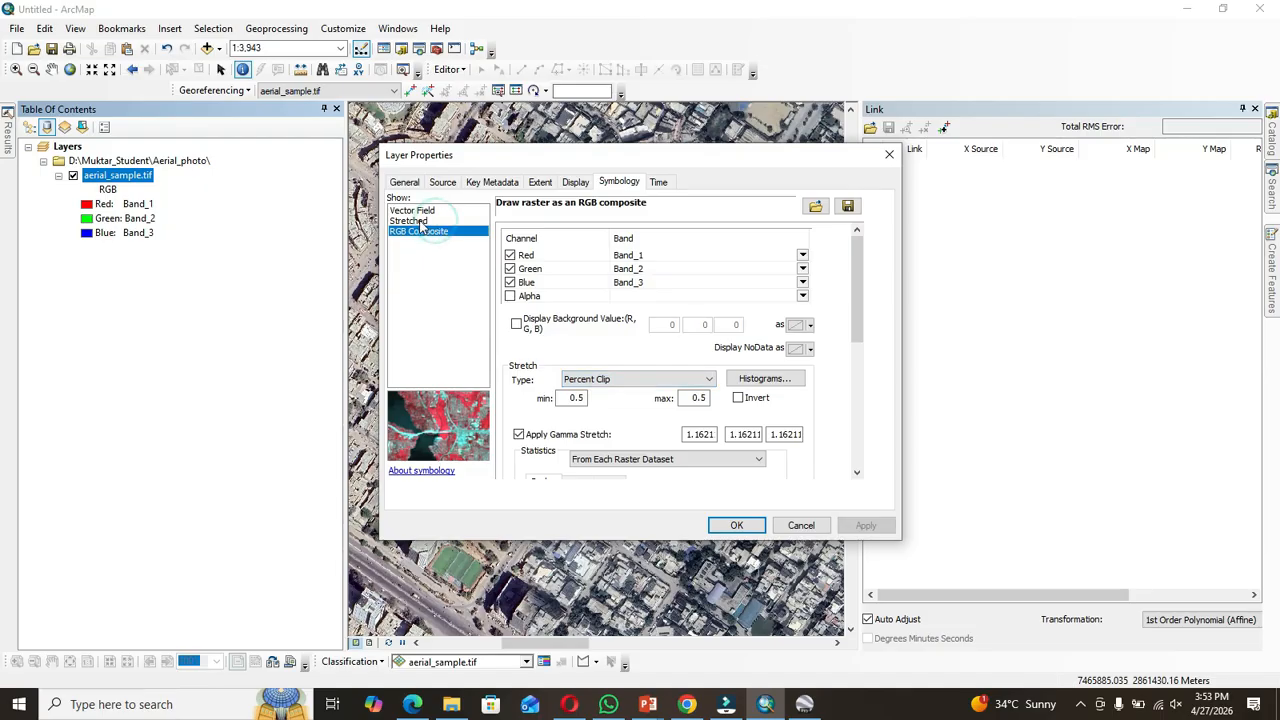
pyautogui.click(420, 222)
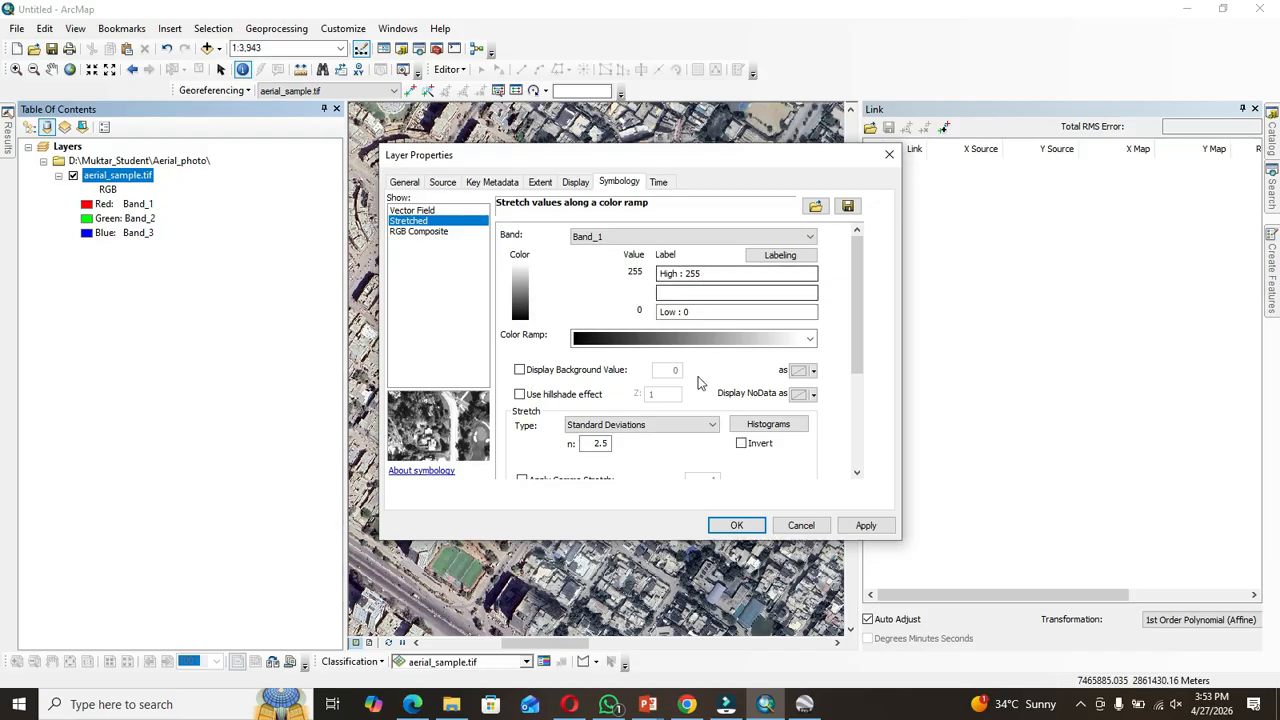
pyautogui.click(737, 527)
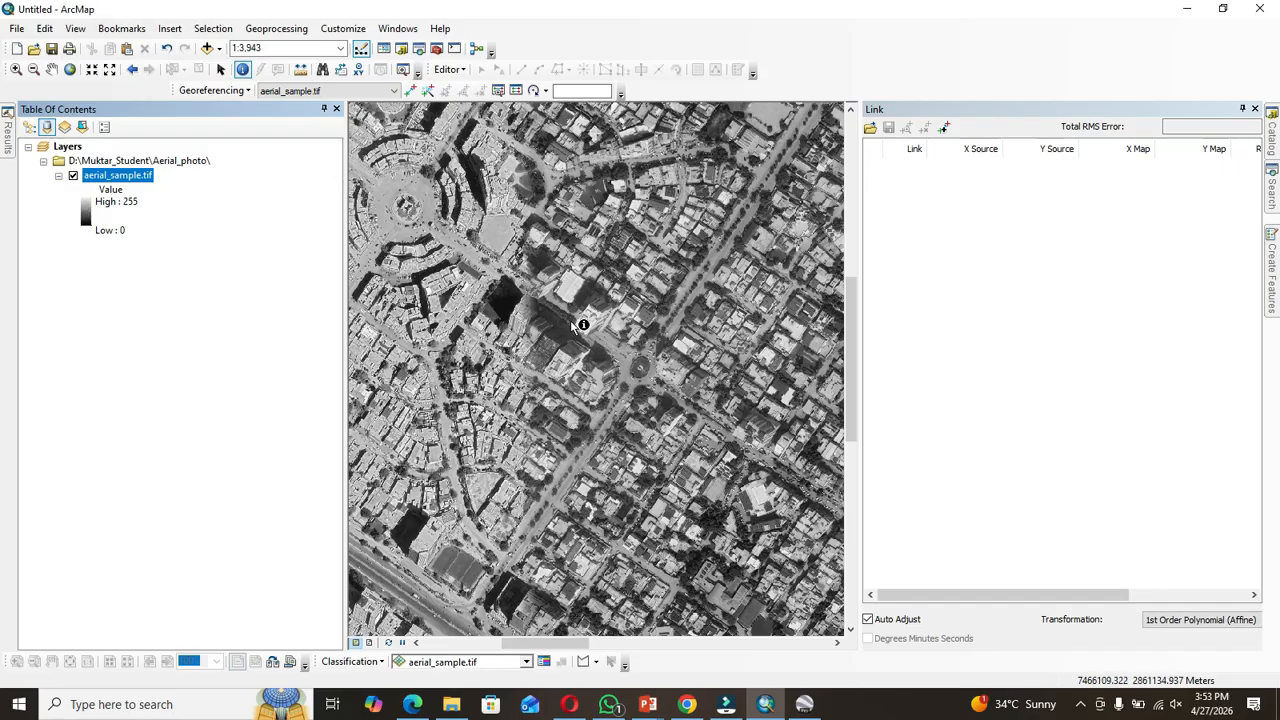
# Step: Identify the grayscale pixel values of a bright spot and two shadowed spots on the image
pyautogui.click(569, 287)
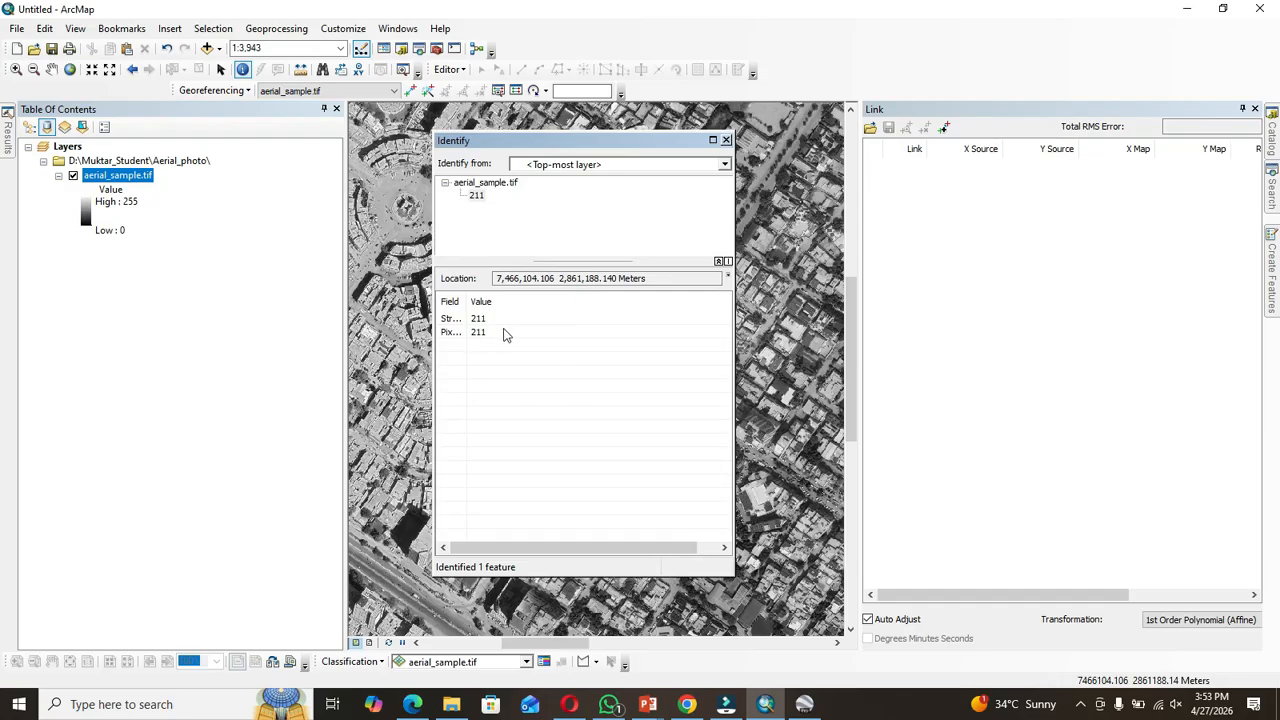
pyautogui.click(725, 141)
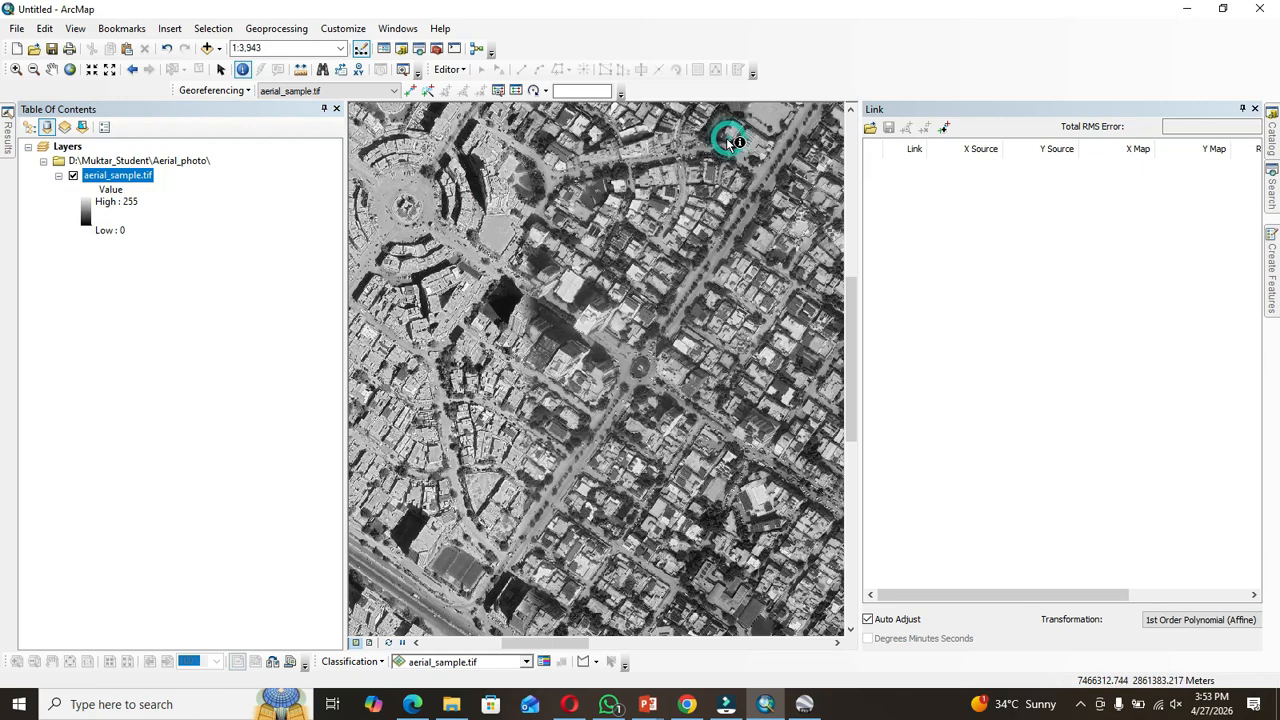
pyautogui.click(504, 299)
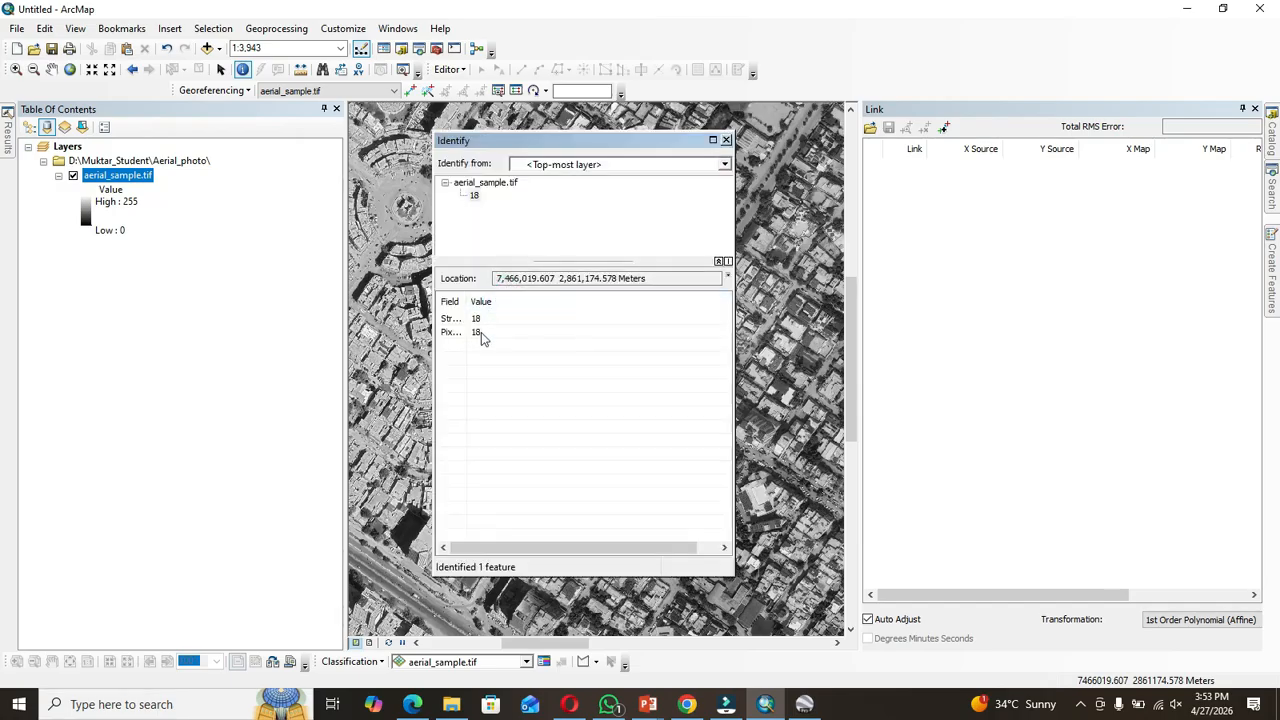
pyautogui.click(477, 320)
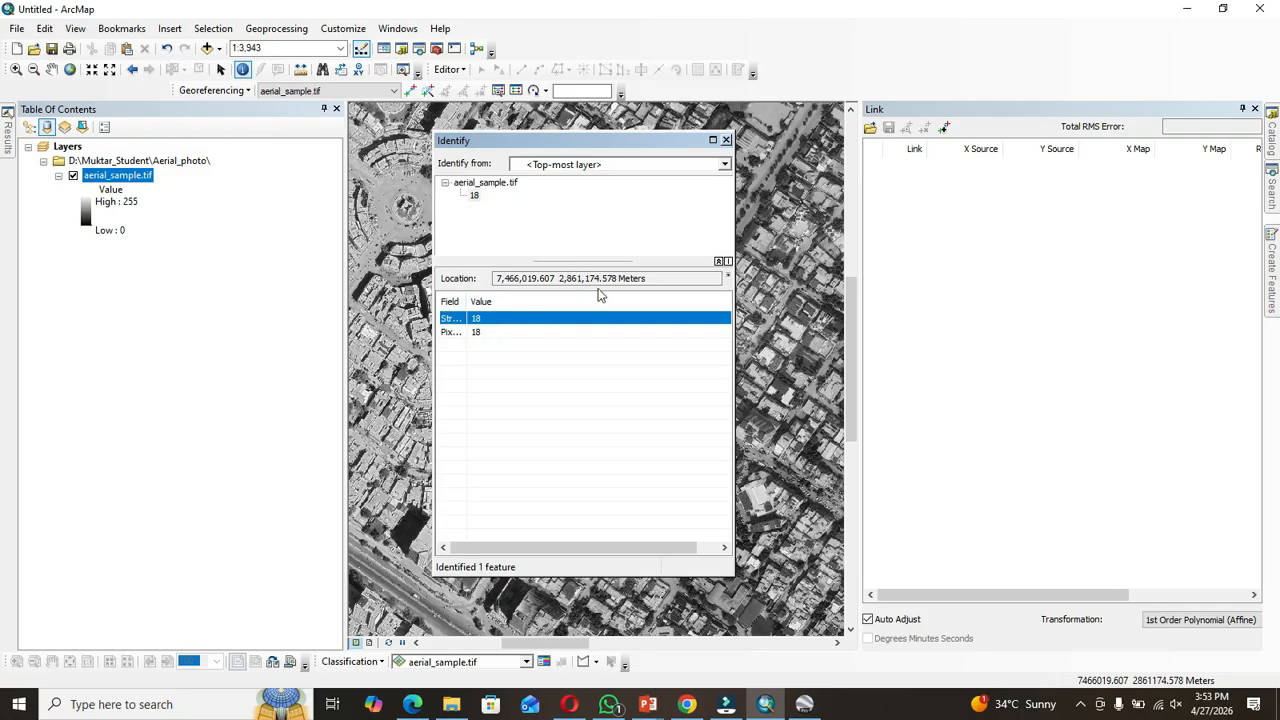
pyautogui.click(726, 139)
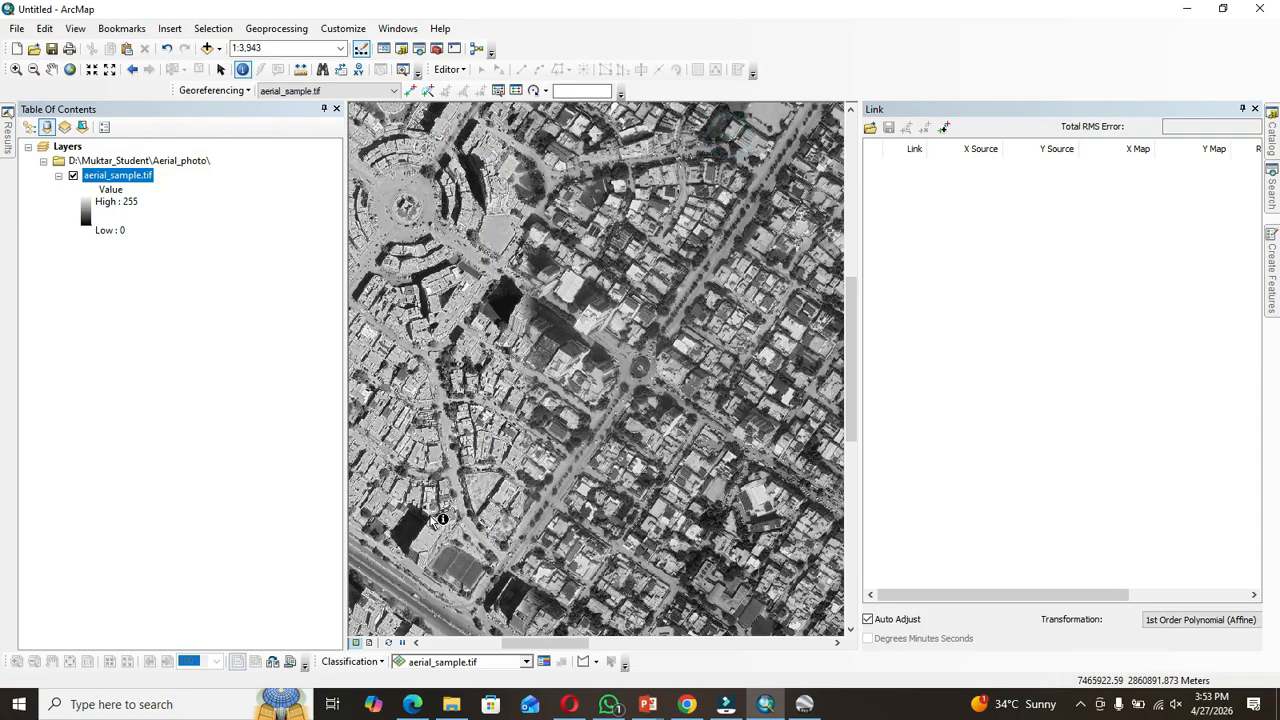
pyautogui.click(403, 531)
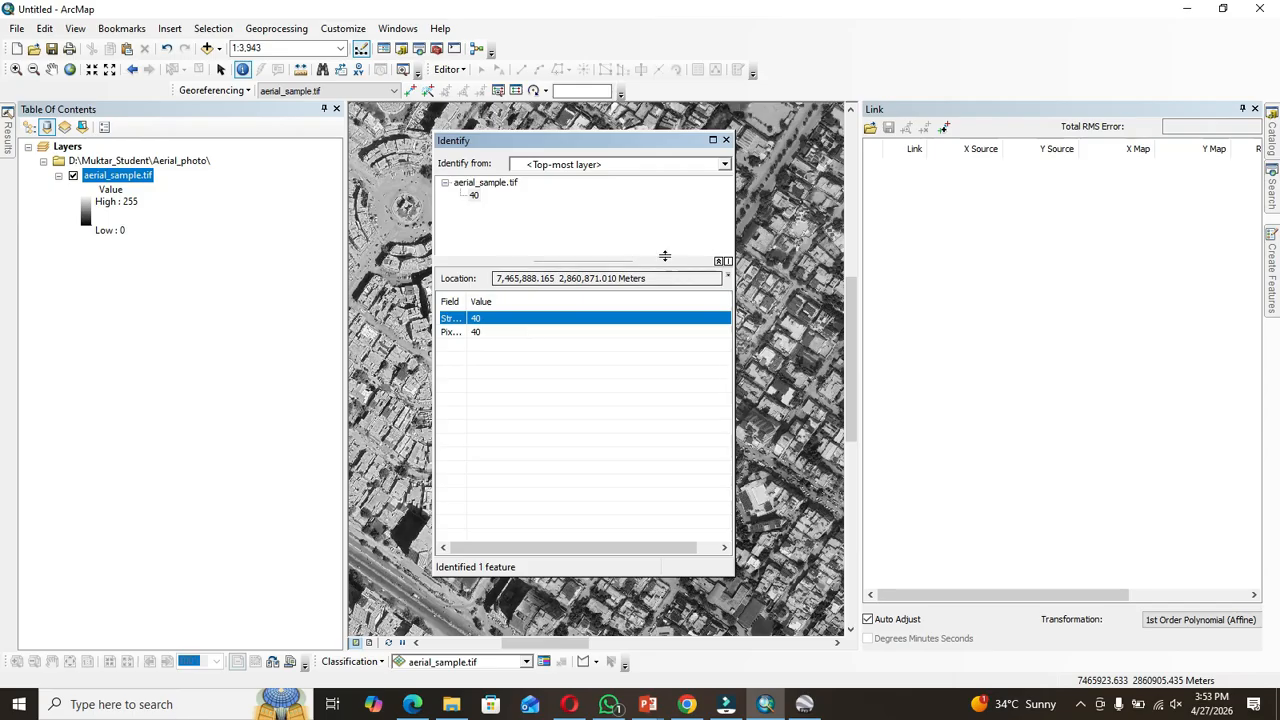
pyautogui.click(726, 140)
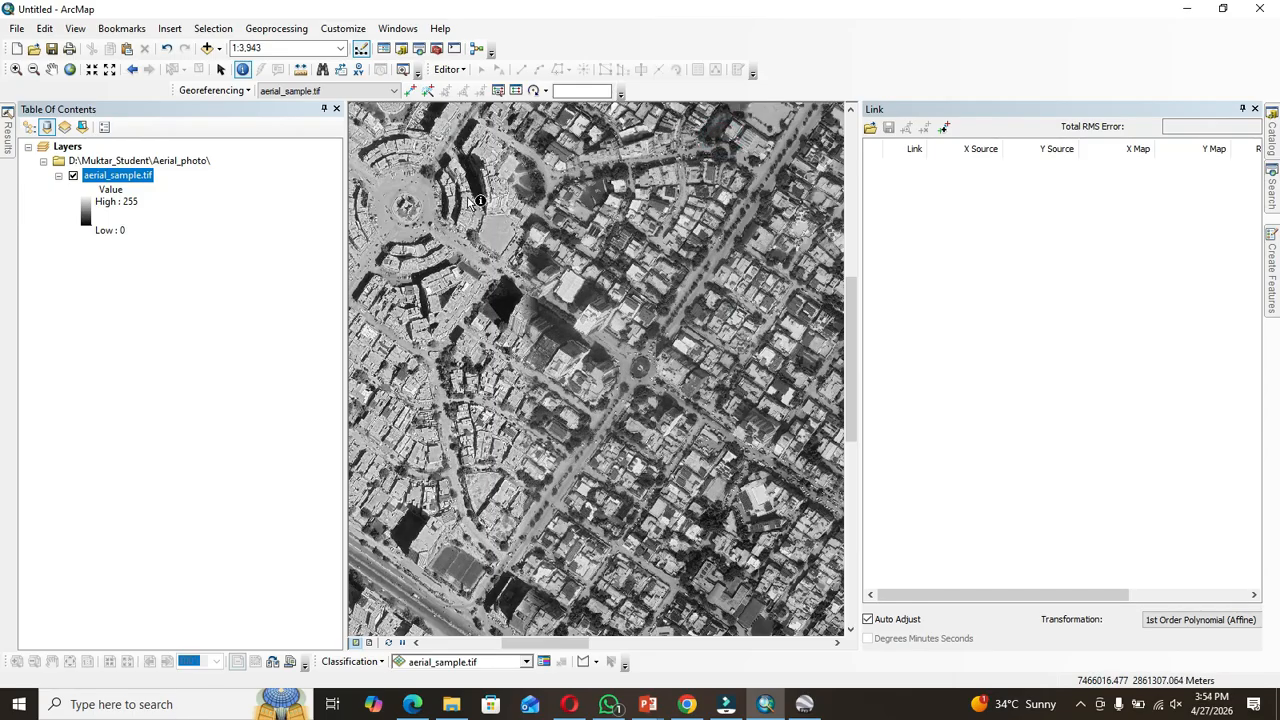
# Step: Search the tools for reclassify and open the Reclassify (Spatial Analyst) tool
pyautogui.click(51, 69)
pyautogui.moveTo(441, 207); pyautogui.dragTo(682, 328)
pyautogui.moveTo(525, 225); pyautogui.dragTo(542, 316)
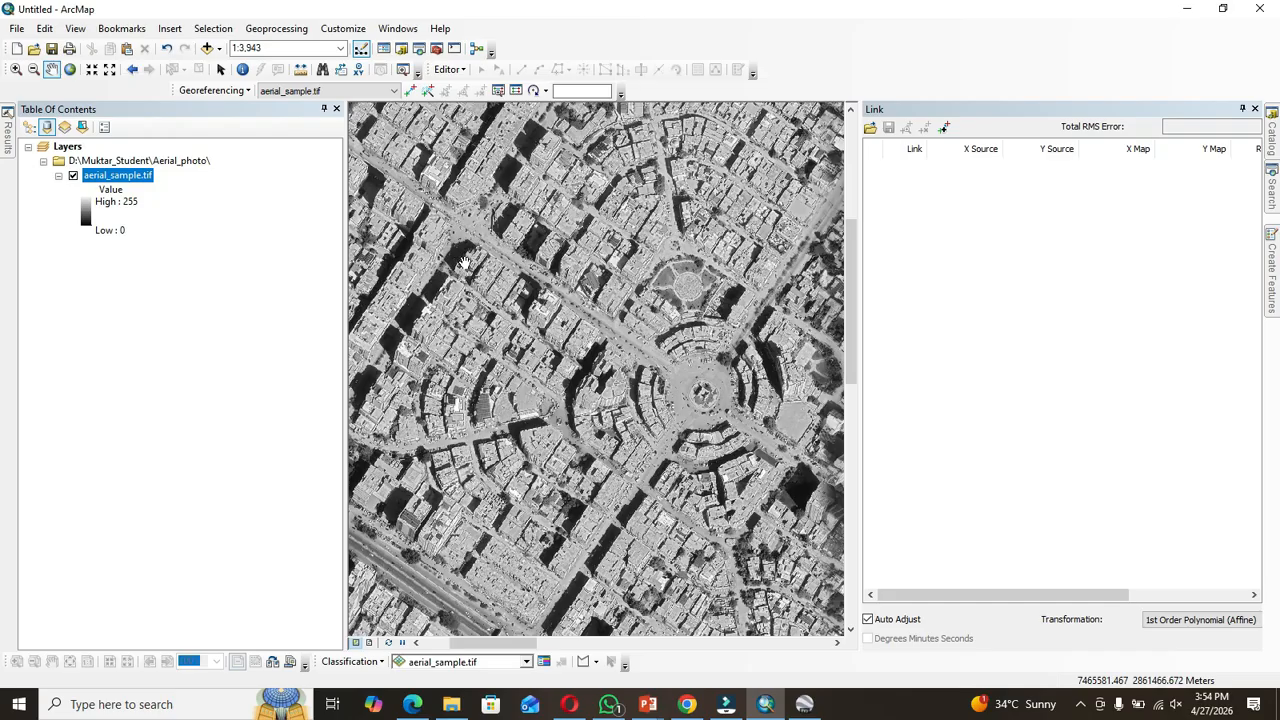
pyautogui.click(1274, 188)
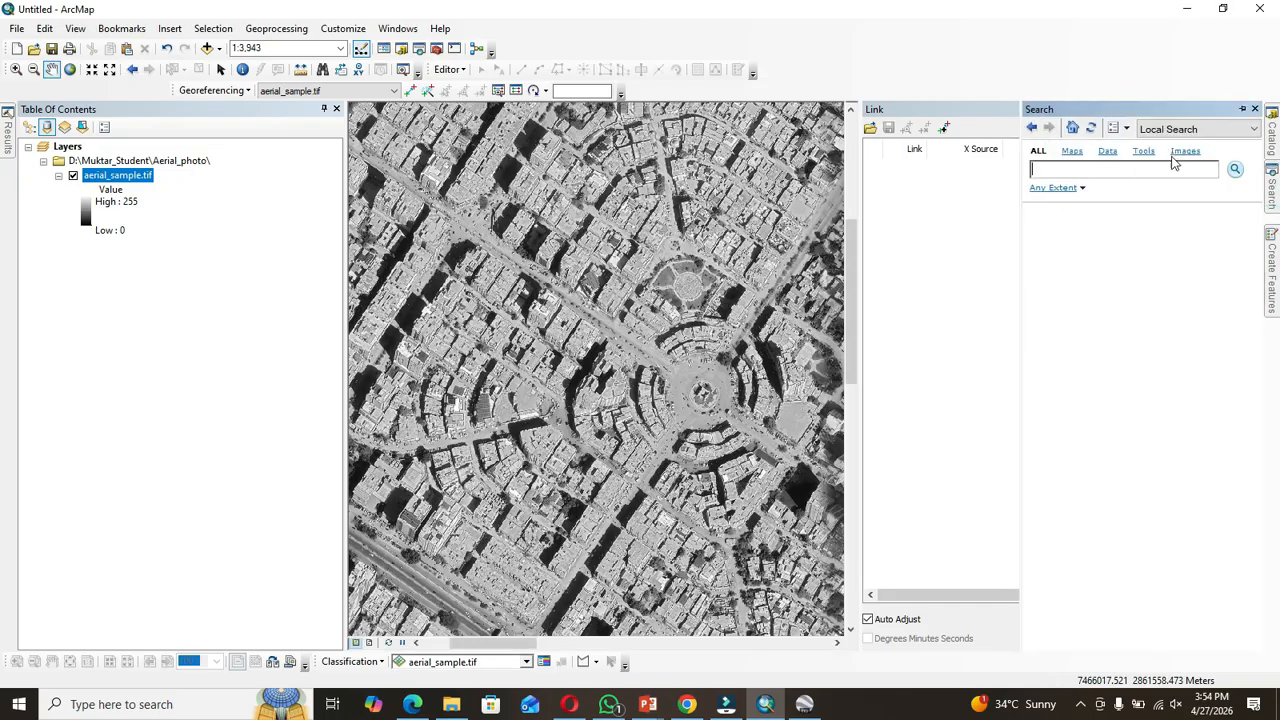
pyautogui.click(1146, 169)
pyautogui.press('Return')
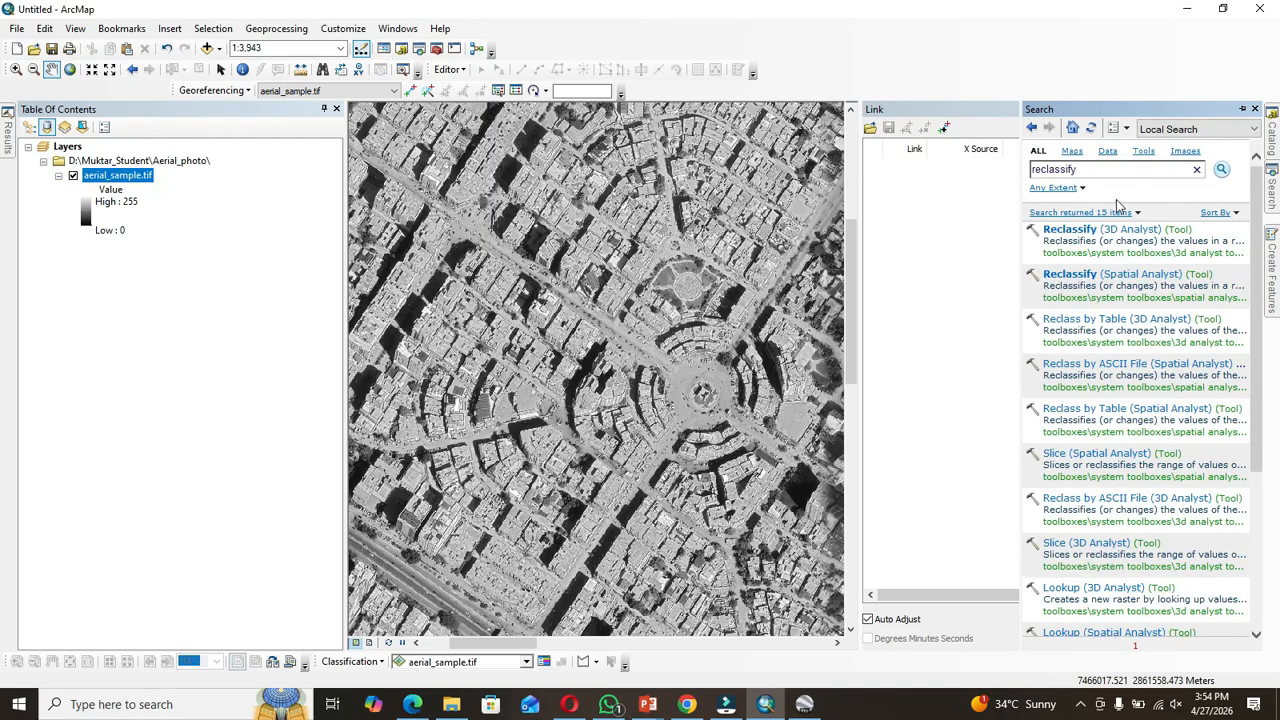
pyautogui.click(1081, 277)
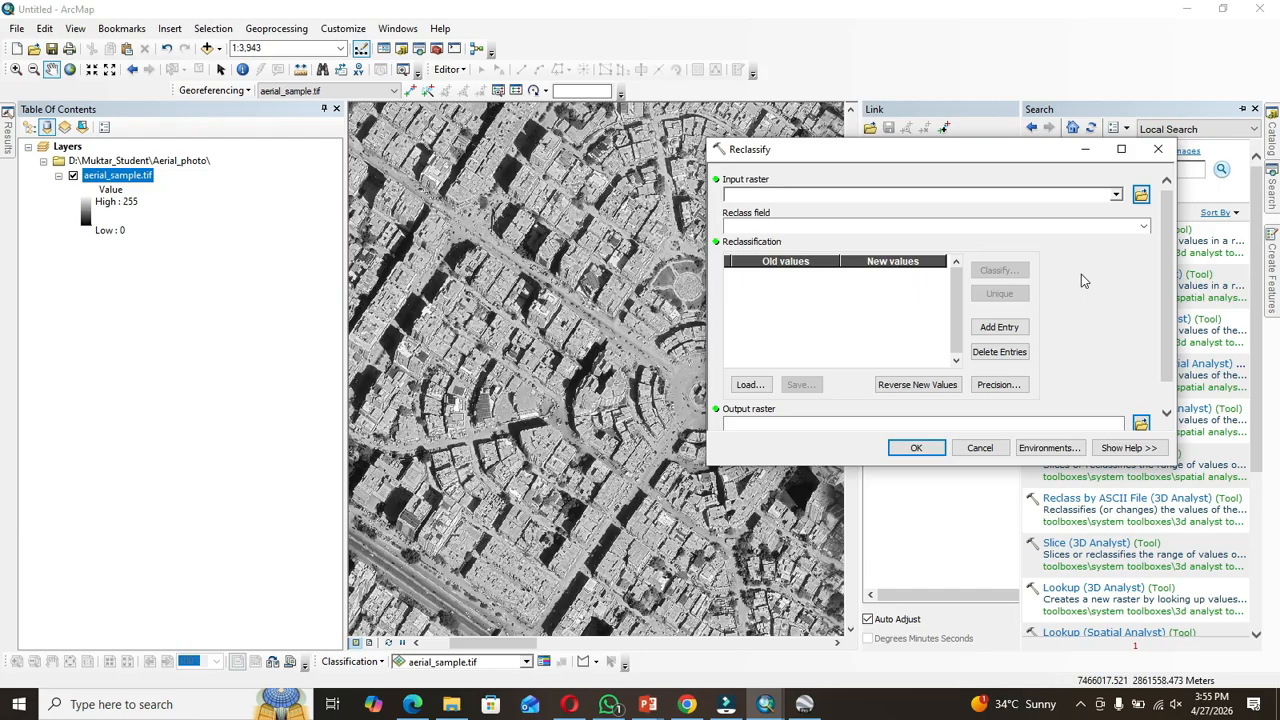
# Step: Set the Reclassify input raster to aerial_sample.tif
pyautogui.click(465, 358)
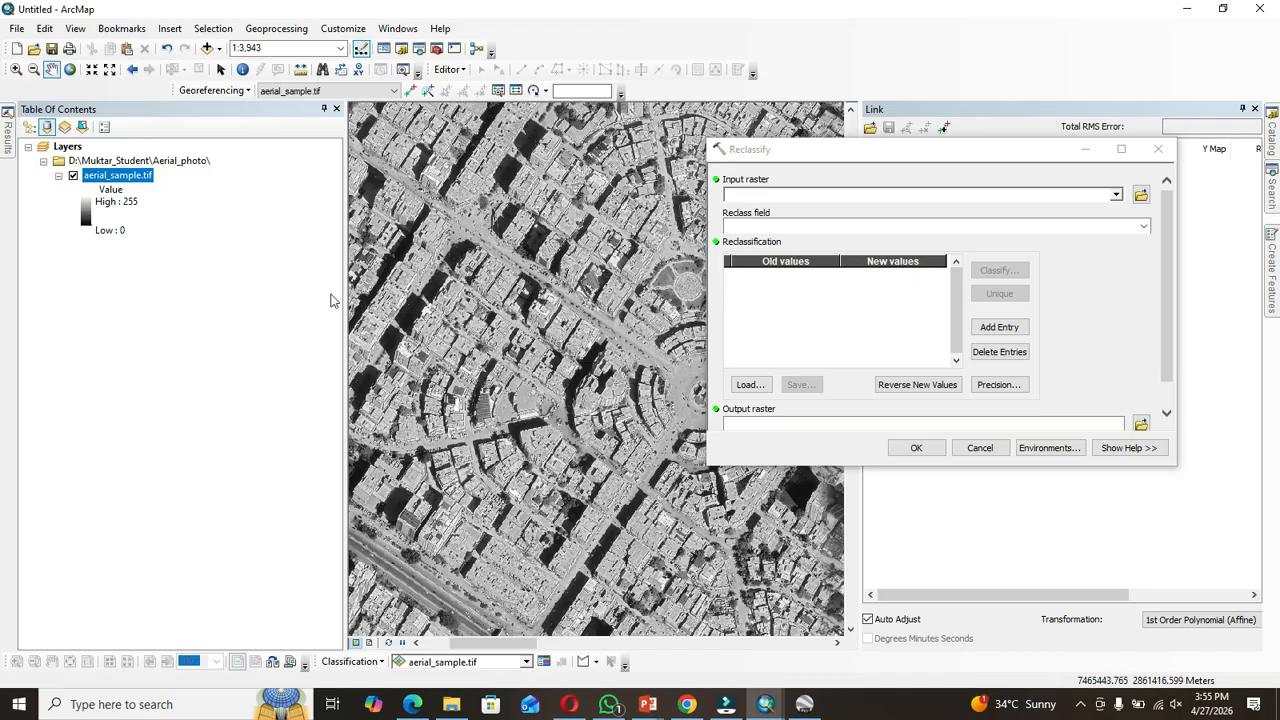
pyautogui.click(1114, 194)
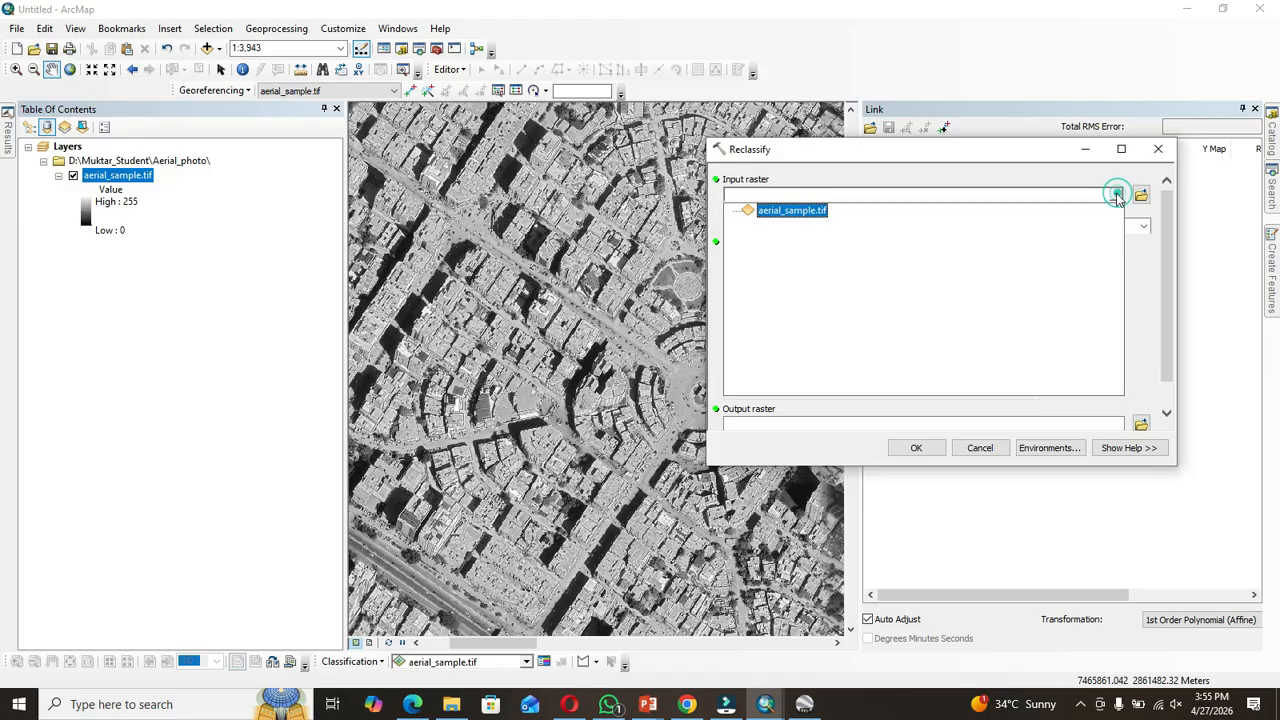
pyautogui.click(815, 210)
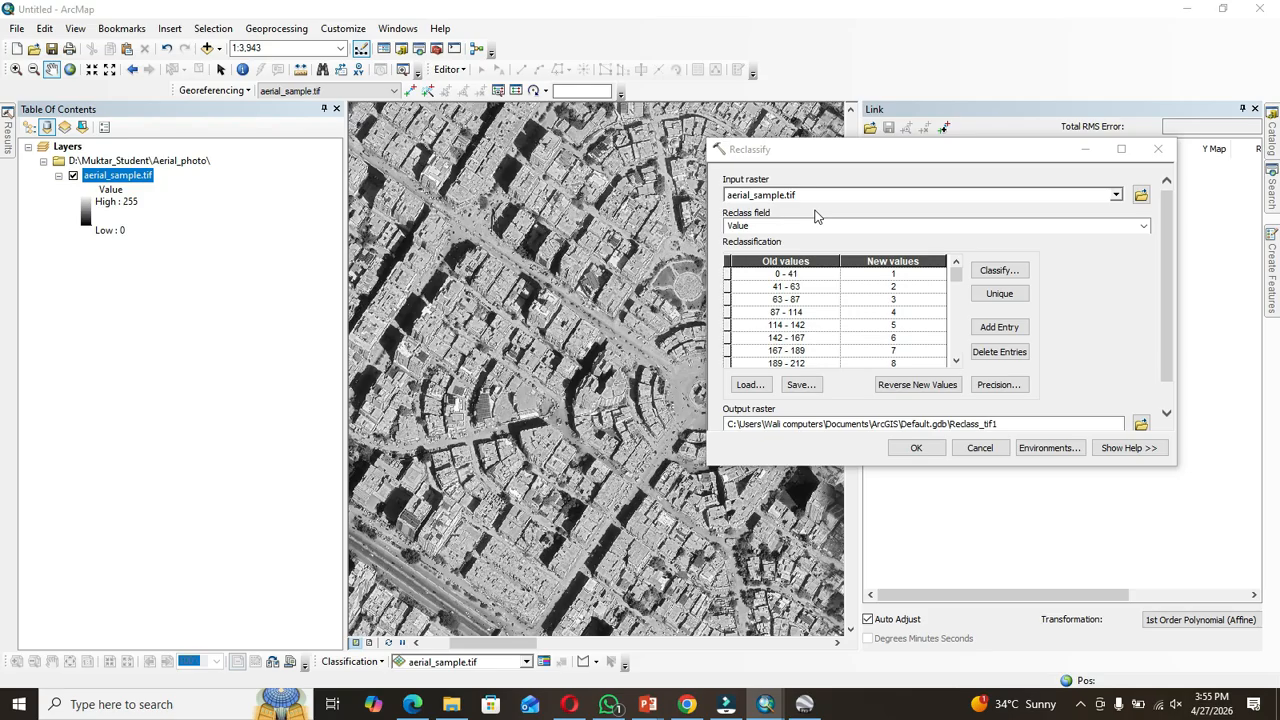
# Step: Open the classification settings and choose the Equal Interval method with 2 classes
pyautogui.click(1005, 271)
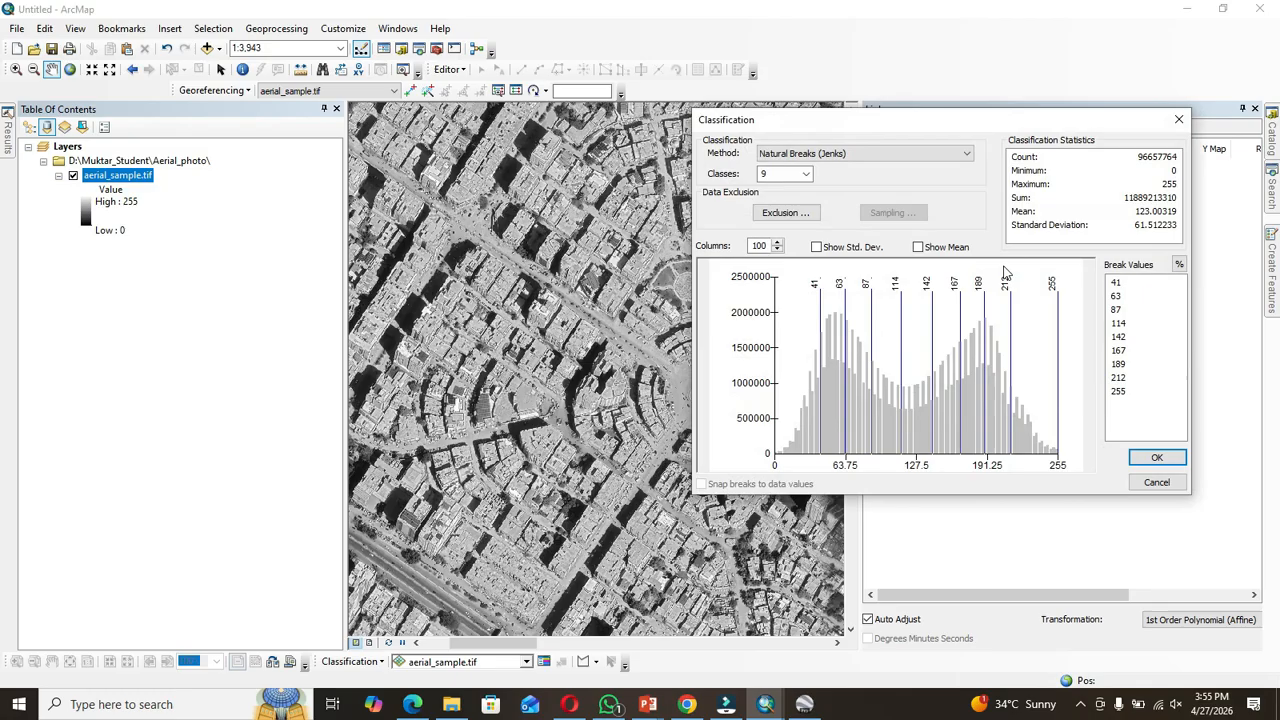
pyautogui.click(920, 154)
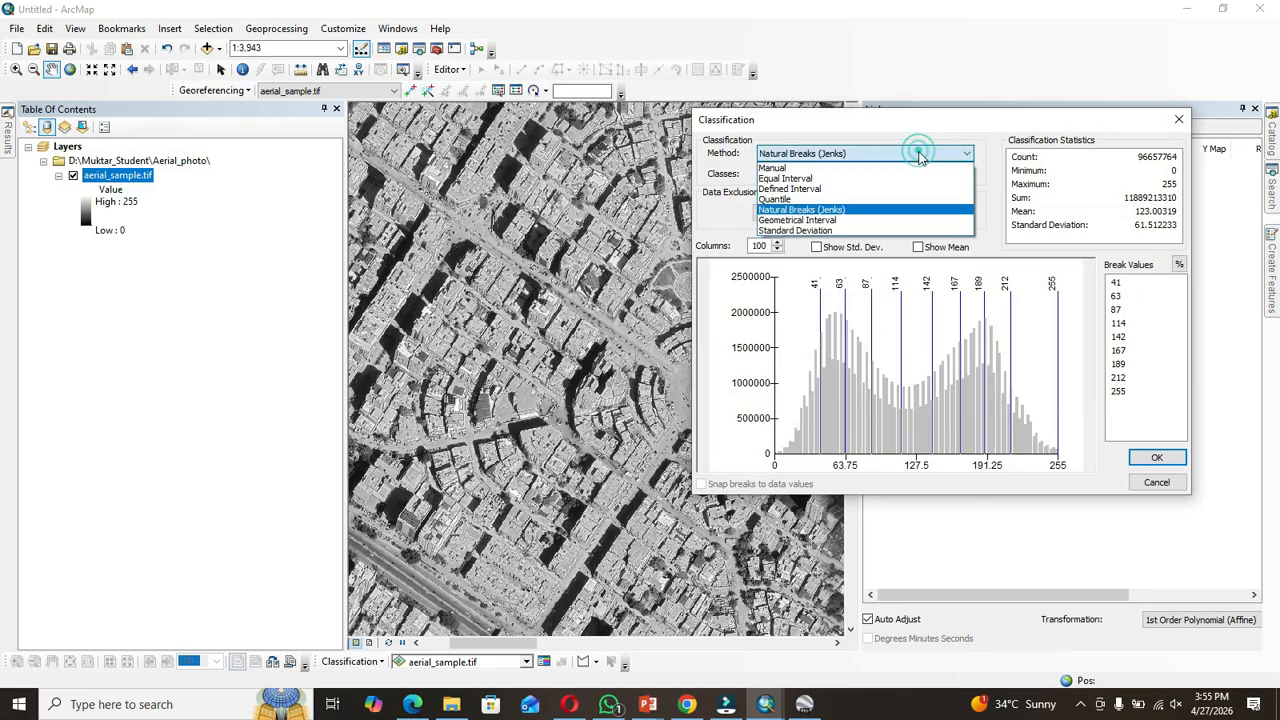
pyautogui.click(884, 178)
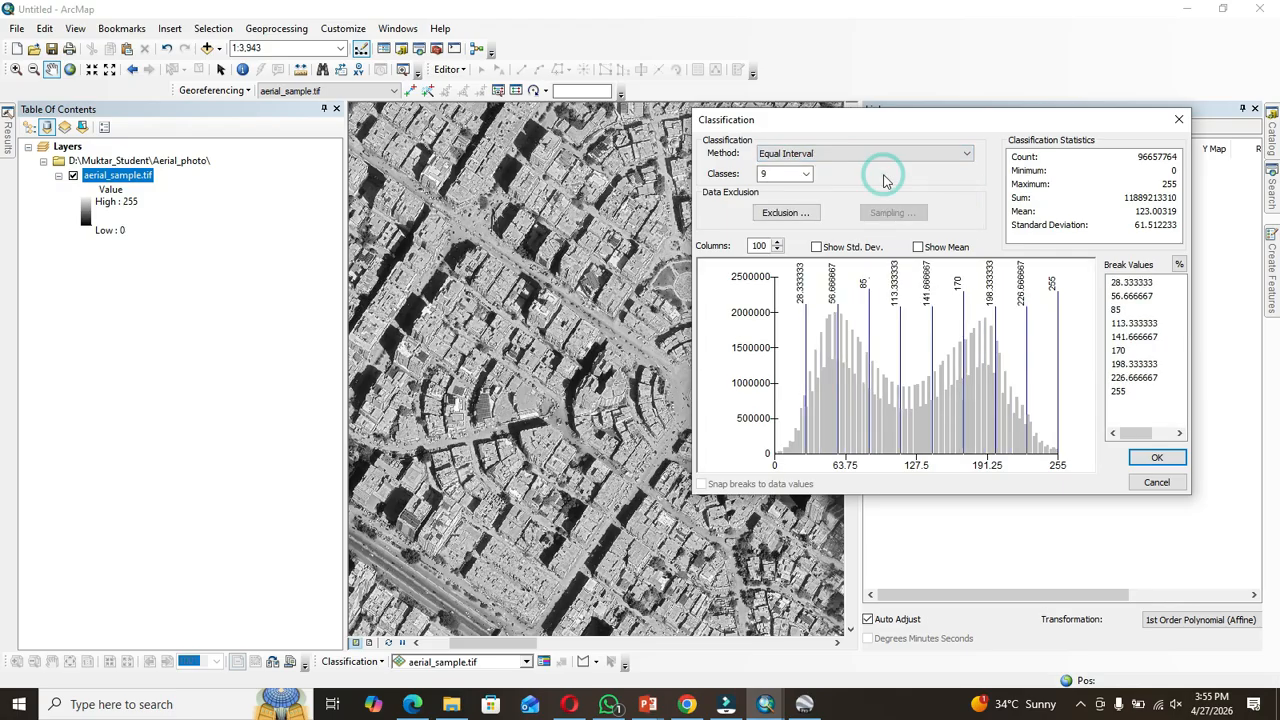
pyautogui.click(805, 174)
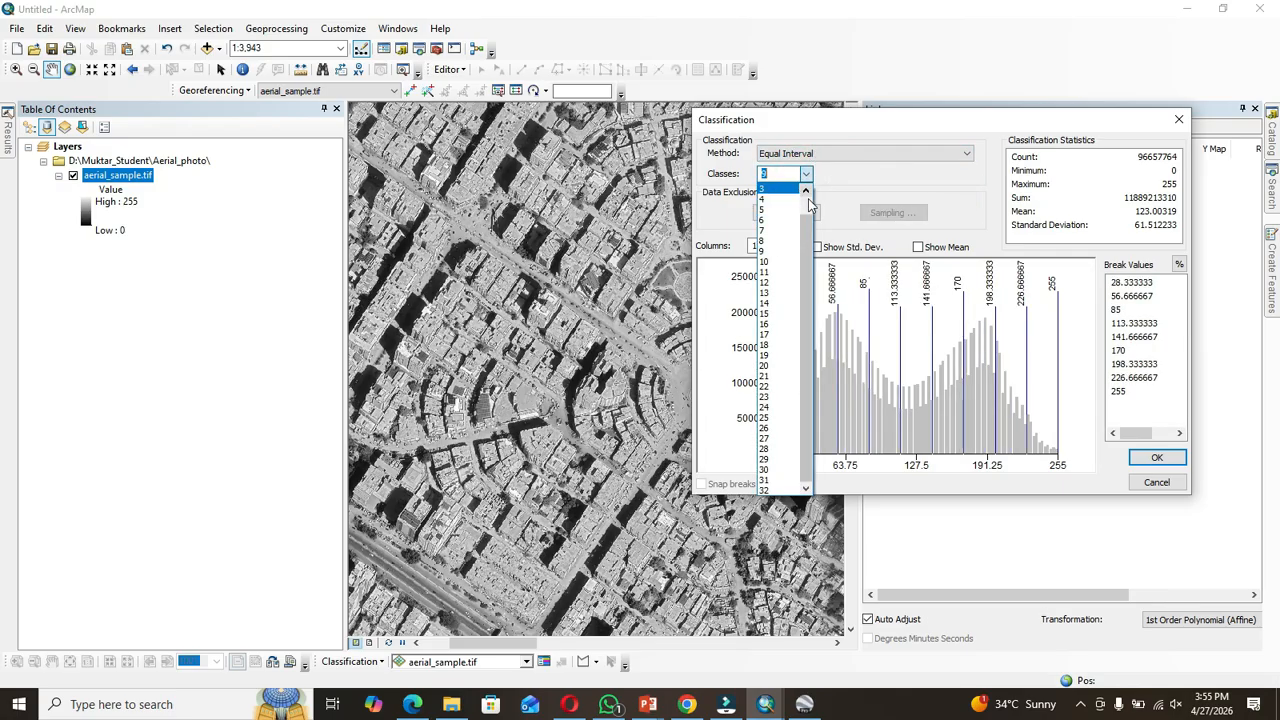
pyautogui.click(806, 190)
pyautogui.click(785, 201)
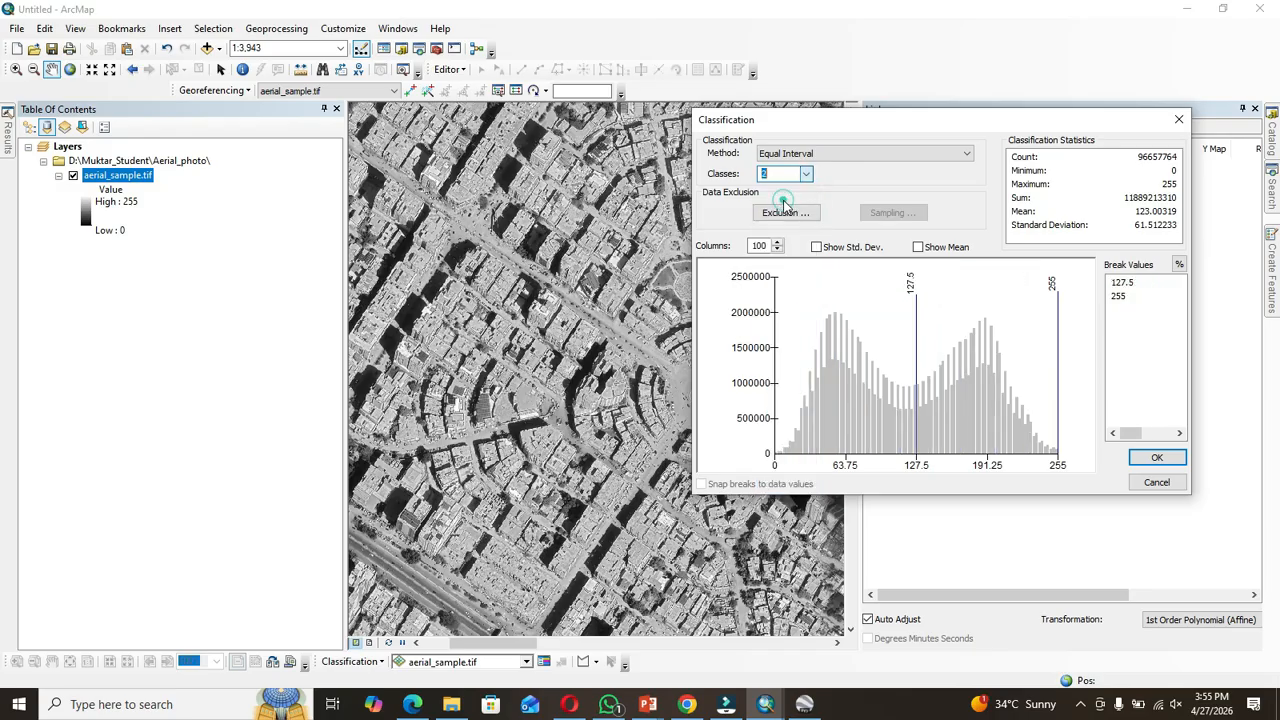
# Step: Try the Defined Interval method, then switch back to Equal Interval
pyautogui.click(962, 154)
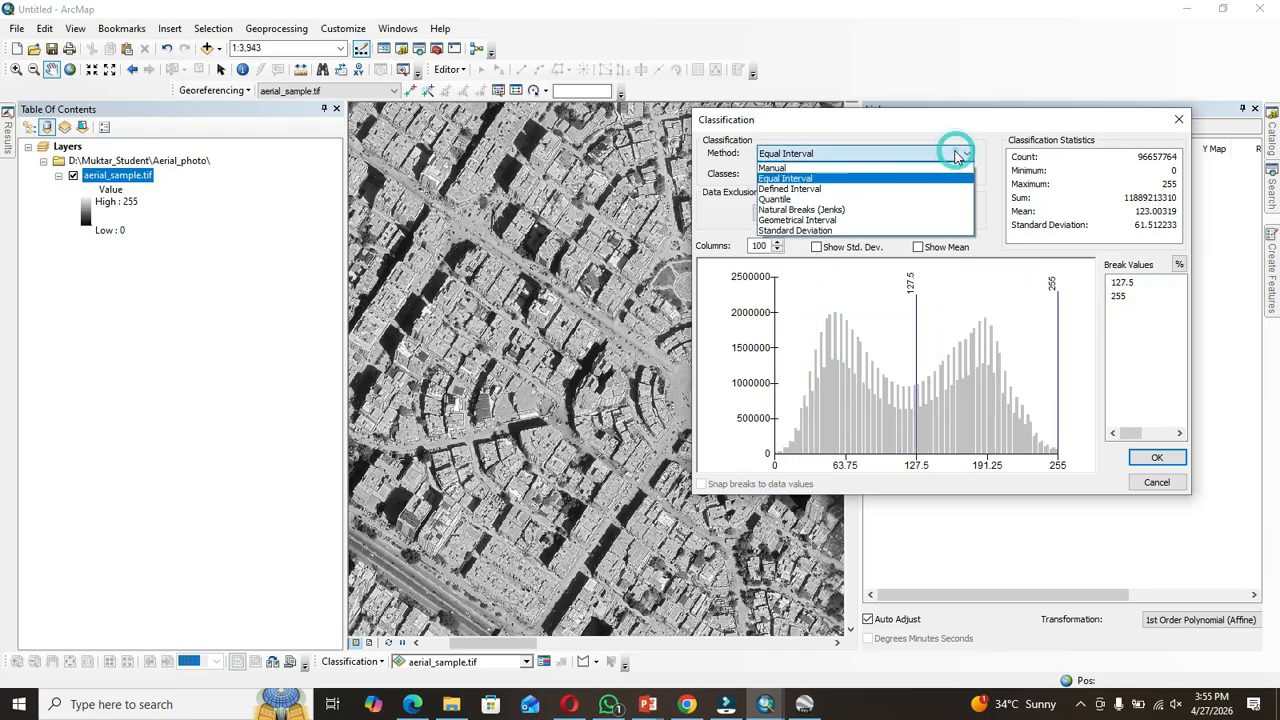
pyautogui.click(862, 189)
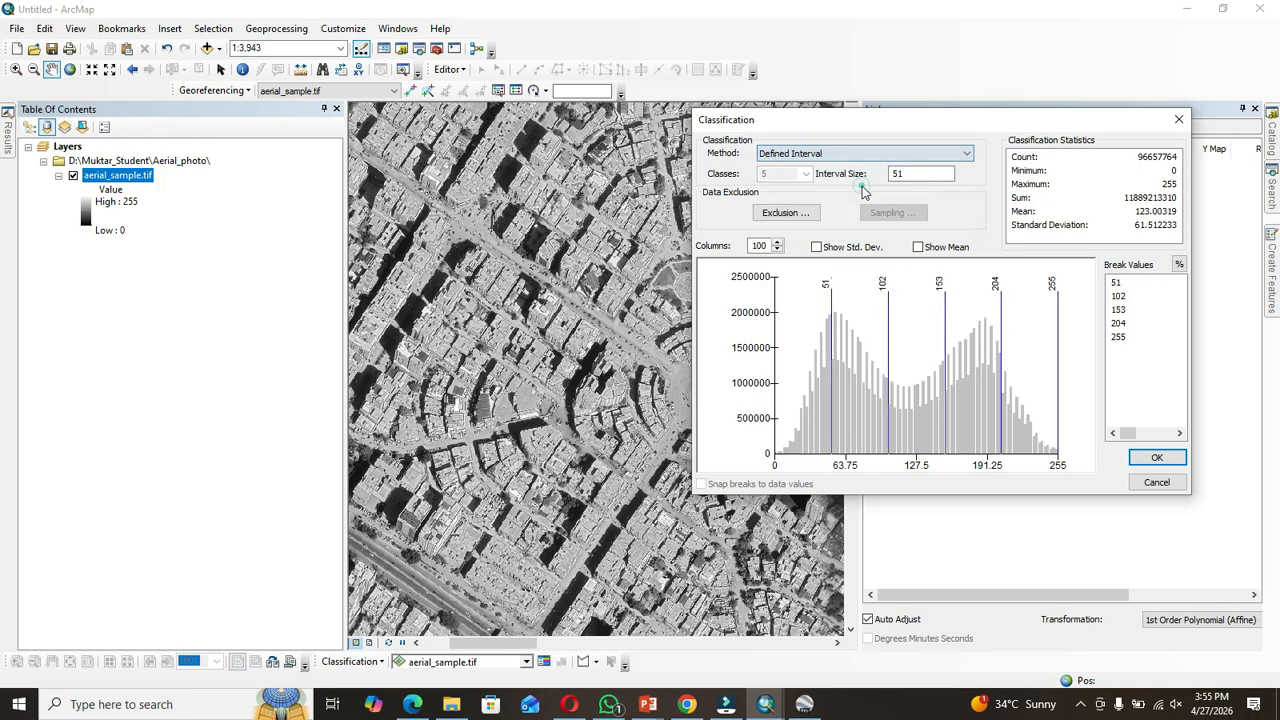
pyautogui.click(958, 150)
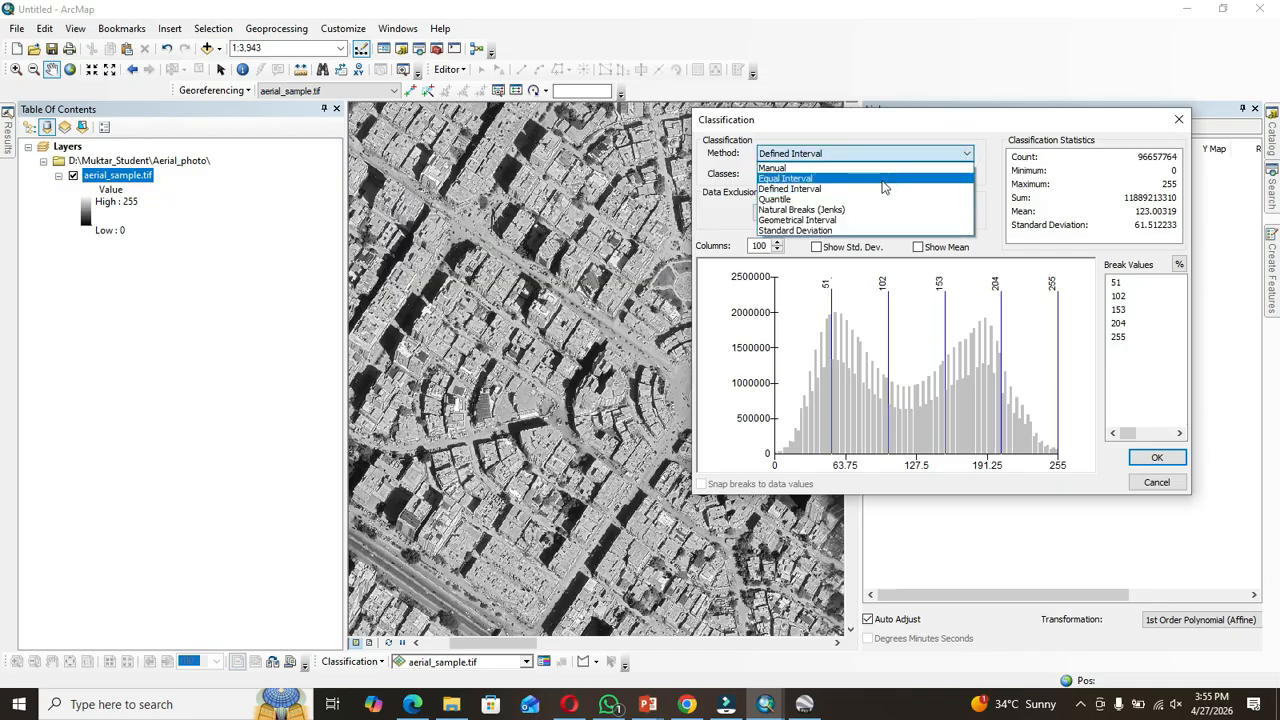
pyautogui.click(827, 178)
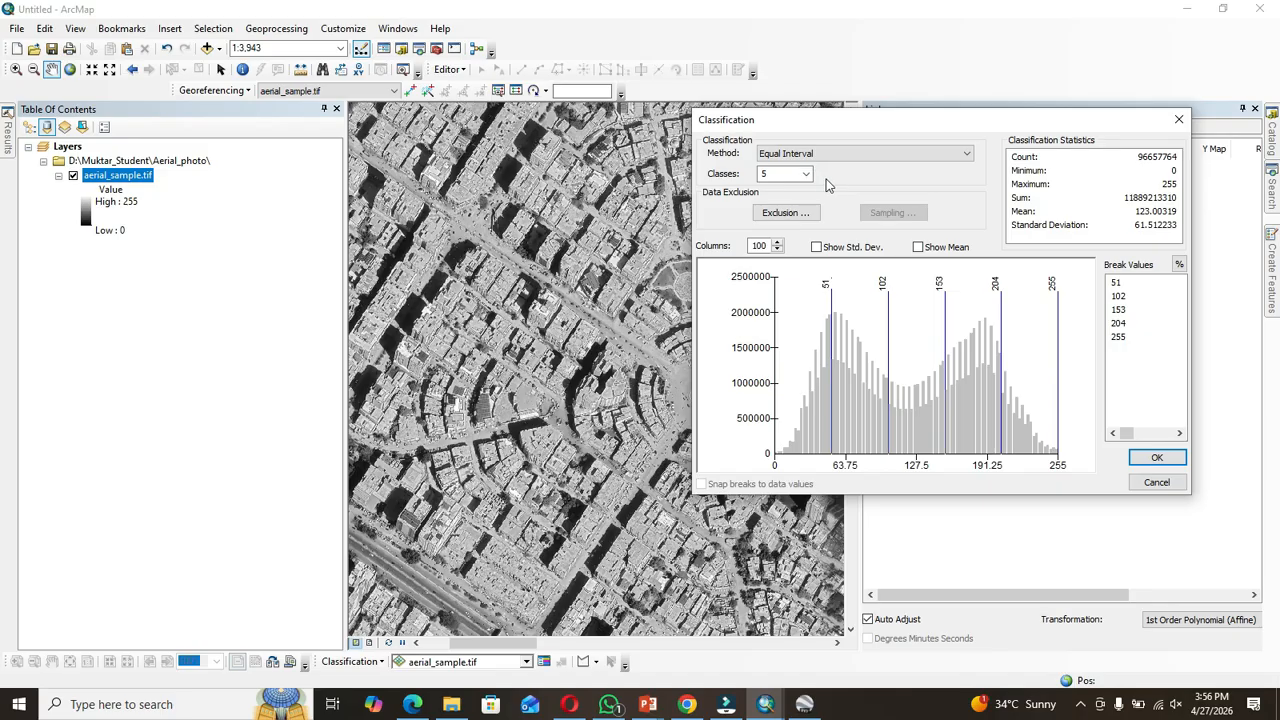
# Step: Set the classes to 2 again and apply the two-class Equal Interval classification
pyautogui.click(805, 175)
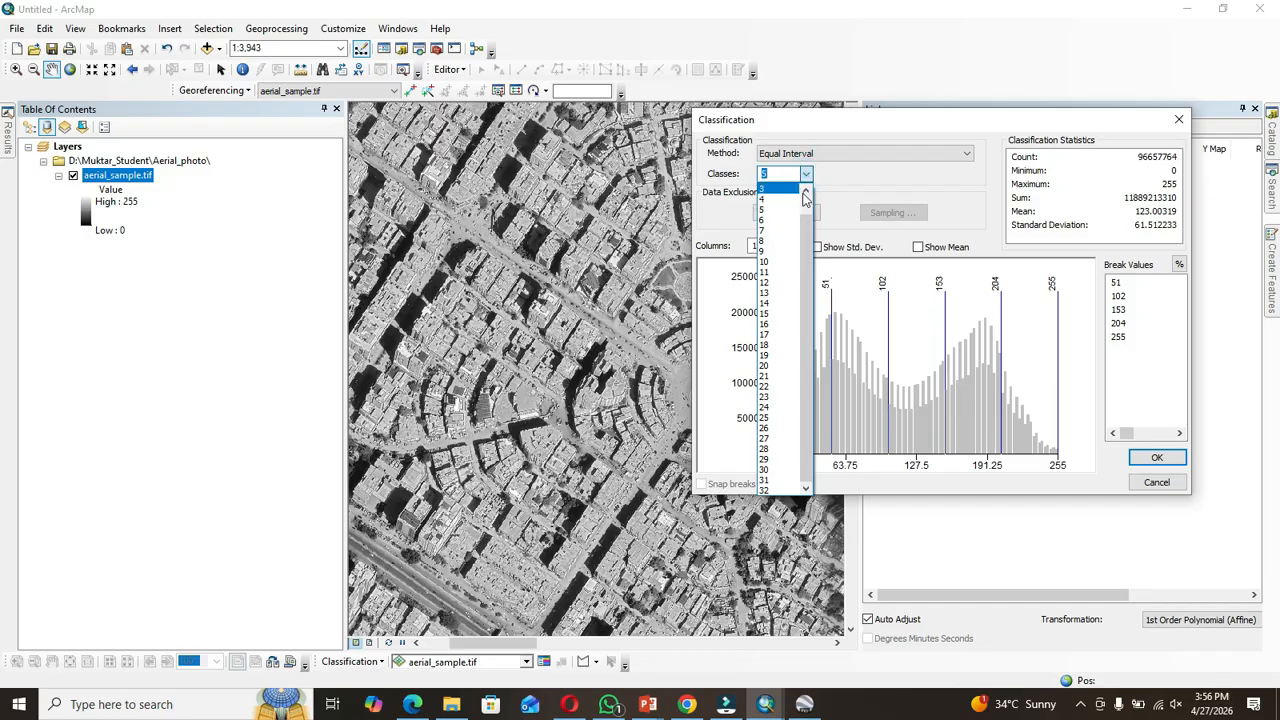
pyautogui.scroll(1, 787, 207)
pyautogui.click(787, 201)
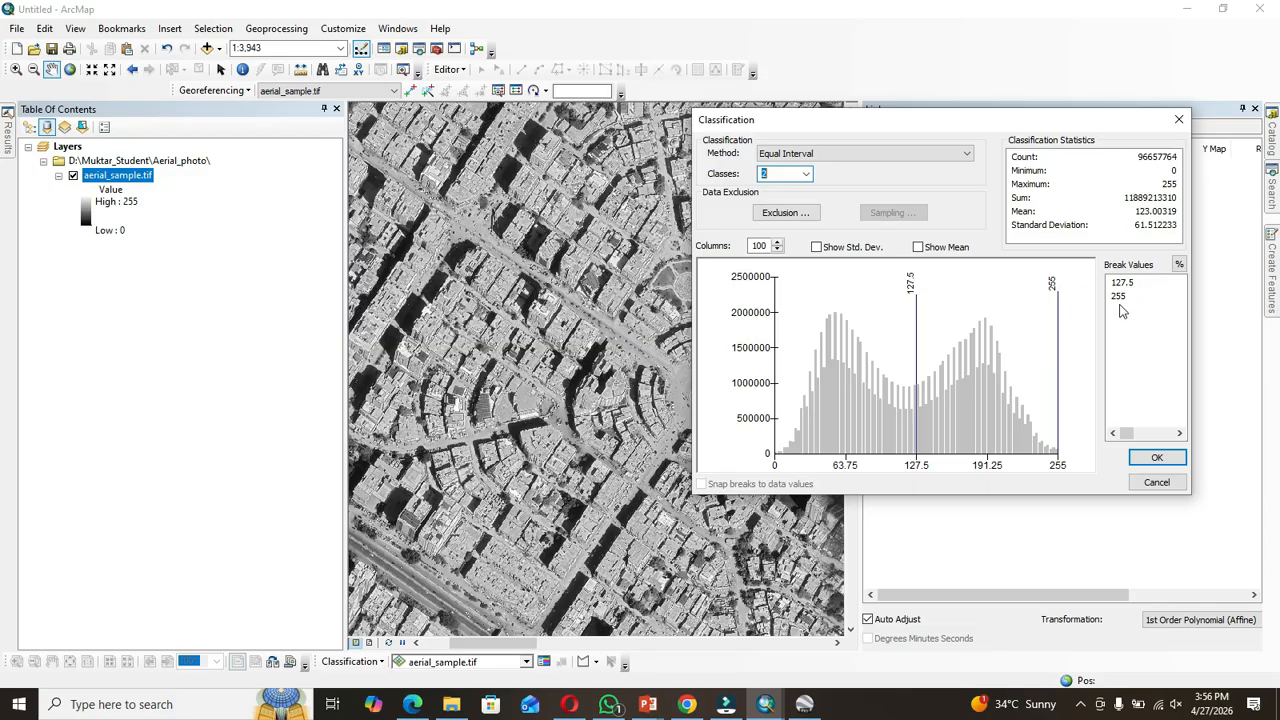
pyautogui.click(1171, 457)
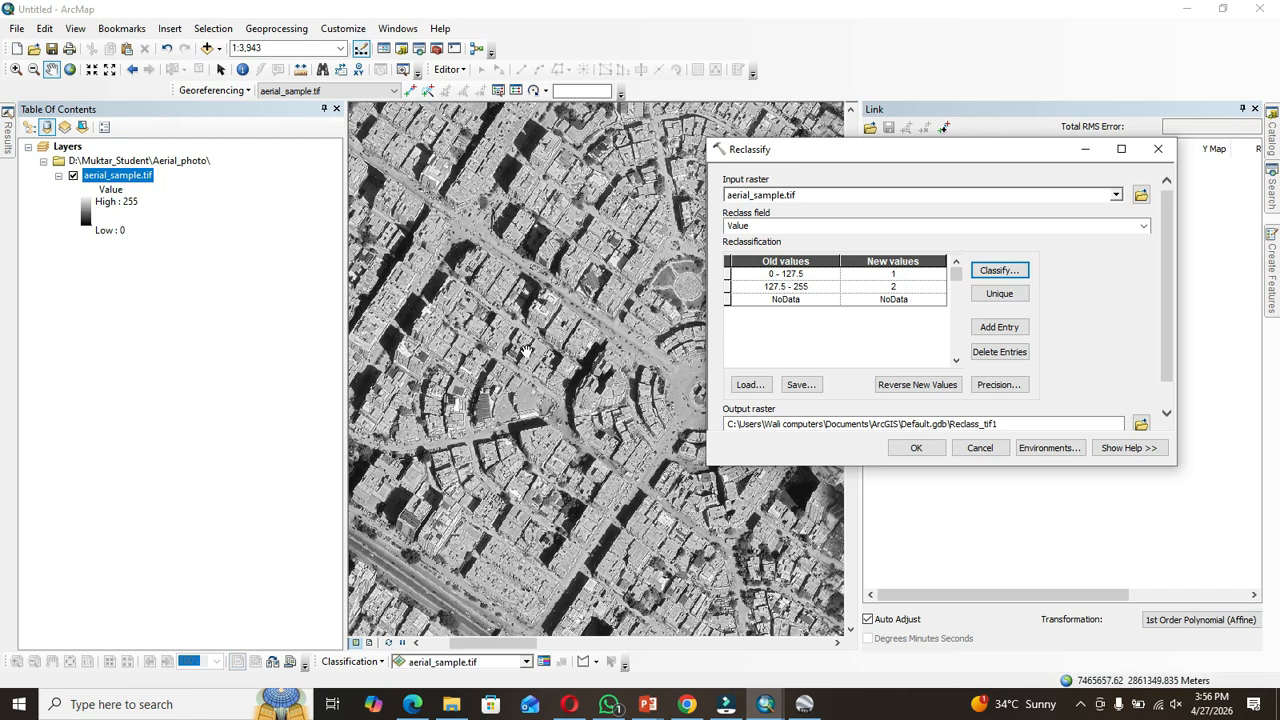
# Step: Set the new values of the two reclassified ranges to 0 and 1
pyautogui.click(903, 276)
pyautogui.doubleClick(903, 276)
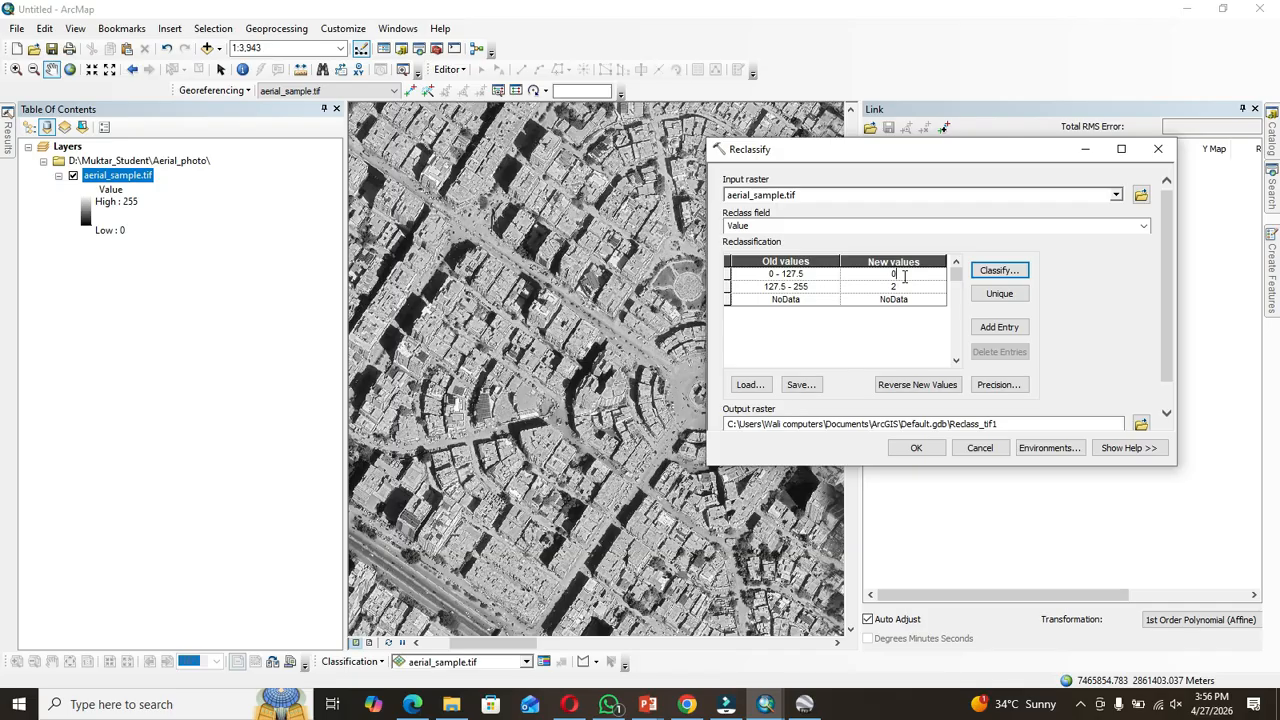
pyautogui.click(902, 283)
pyautogui.doubleClick(902, 283)
pyautogui.write('1')
# Step: Save the output raster as BIT_1_img in New File Geodatabase.gdb and run Reclassify
pyautogui.click(1141, 426)
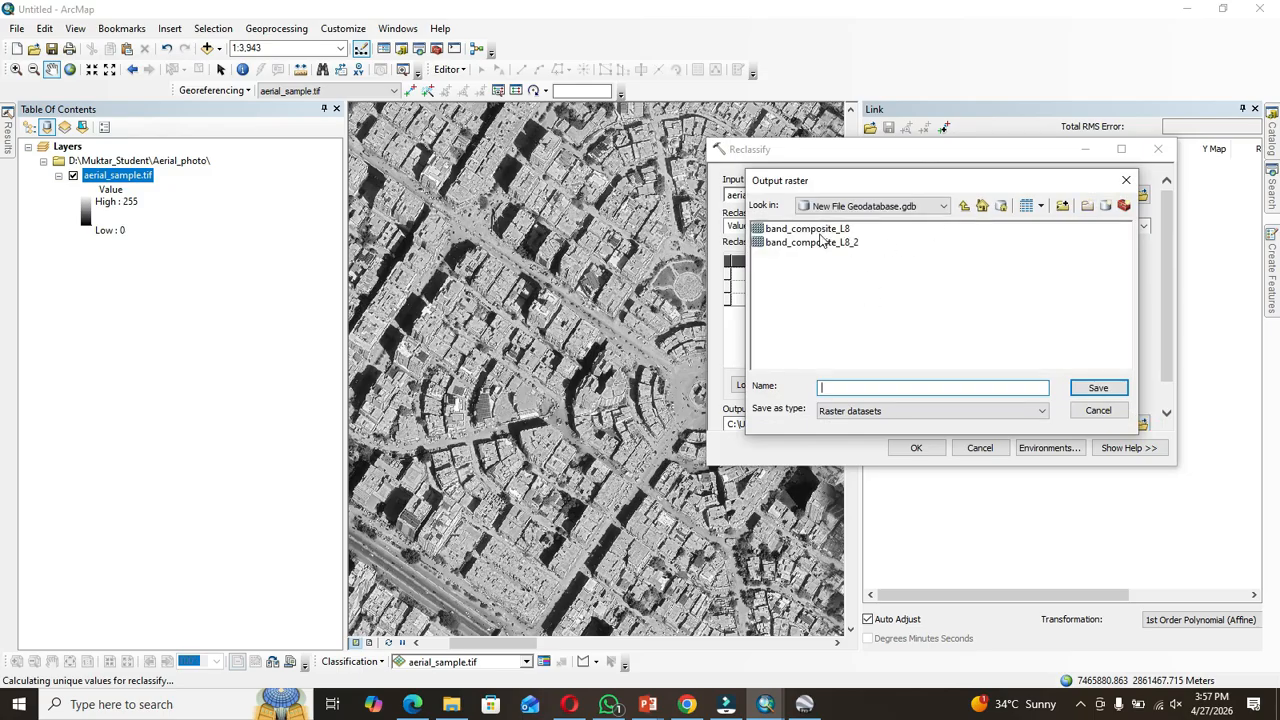
pyautogui.click(841, 387)
pyautogui.write('BlT_1_img')
pyautogui.click(1098, 388)
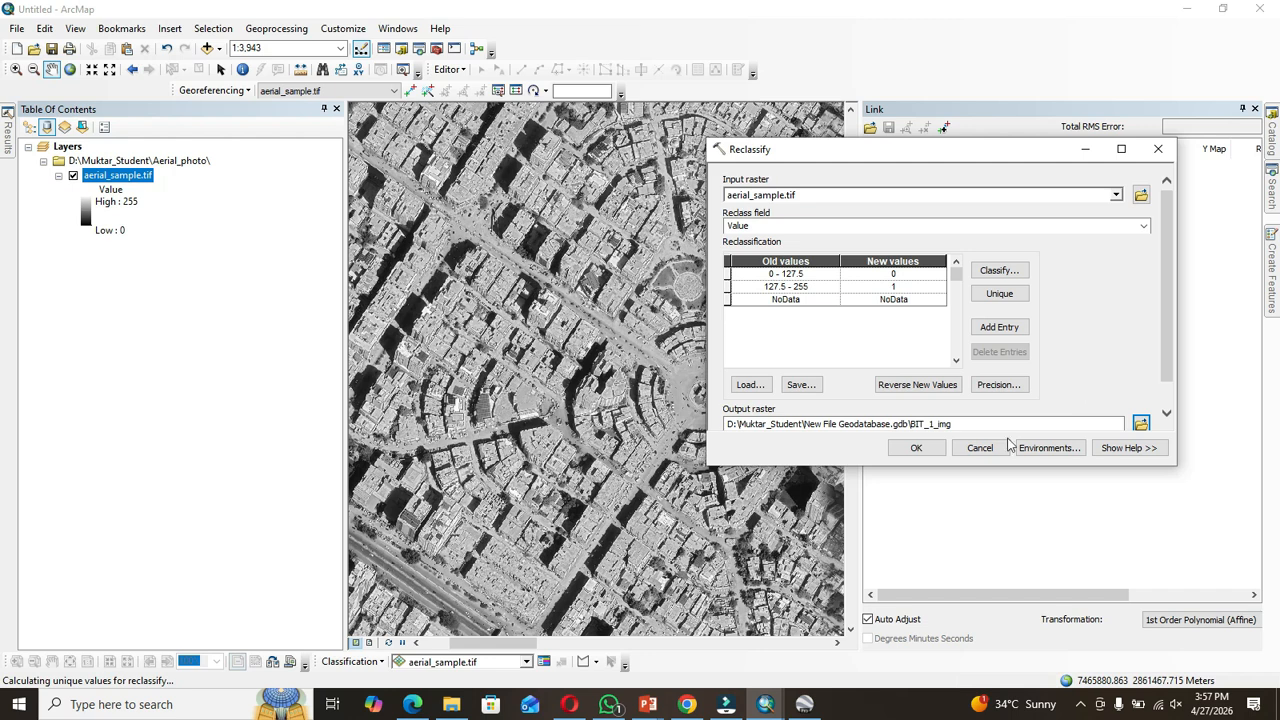
pyautogui.click(916, 449)
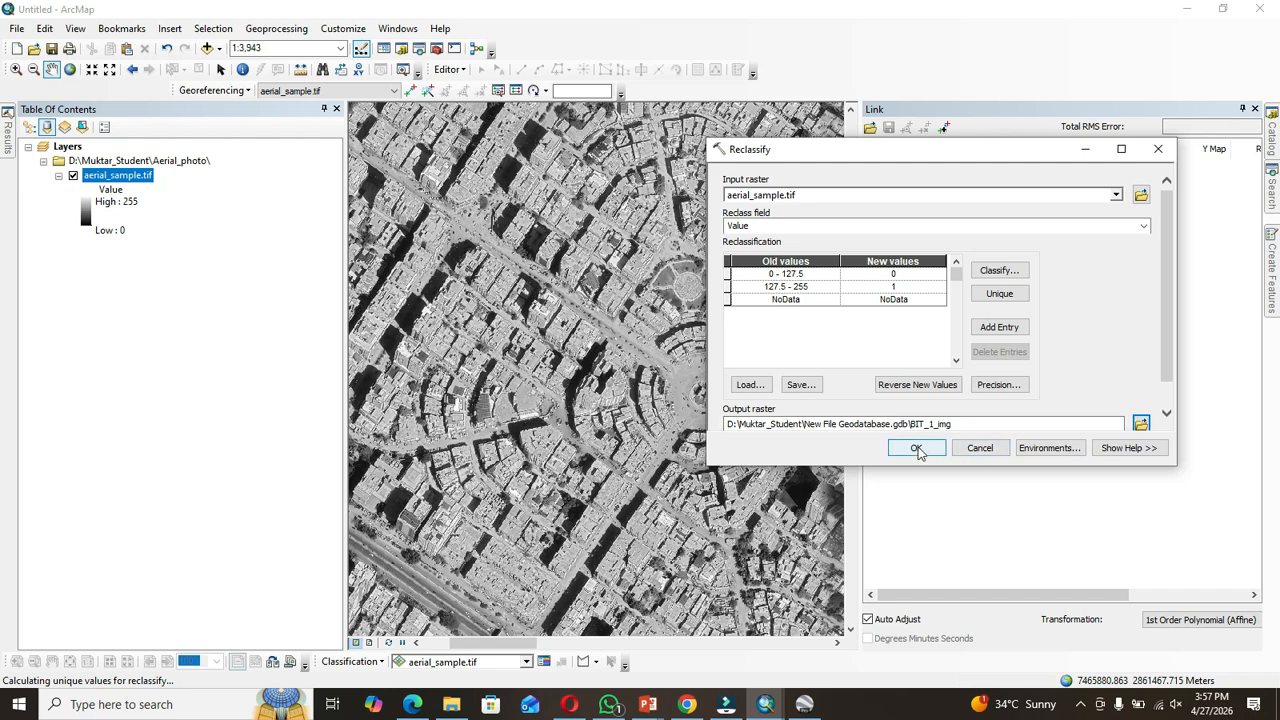
pyautogui.click(916, 449)
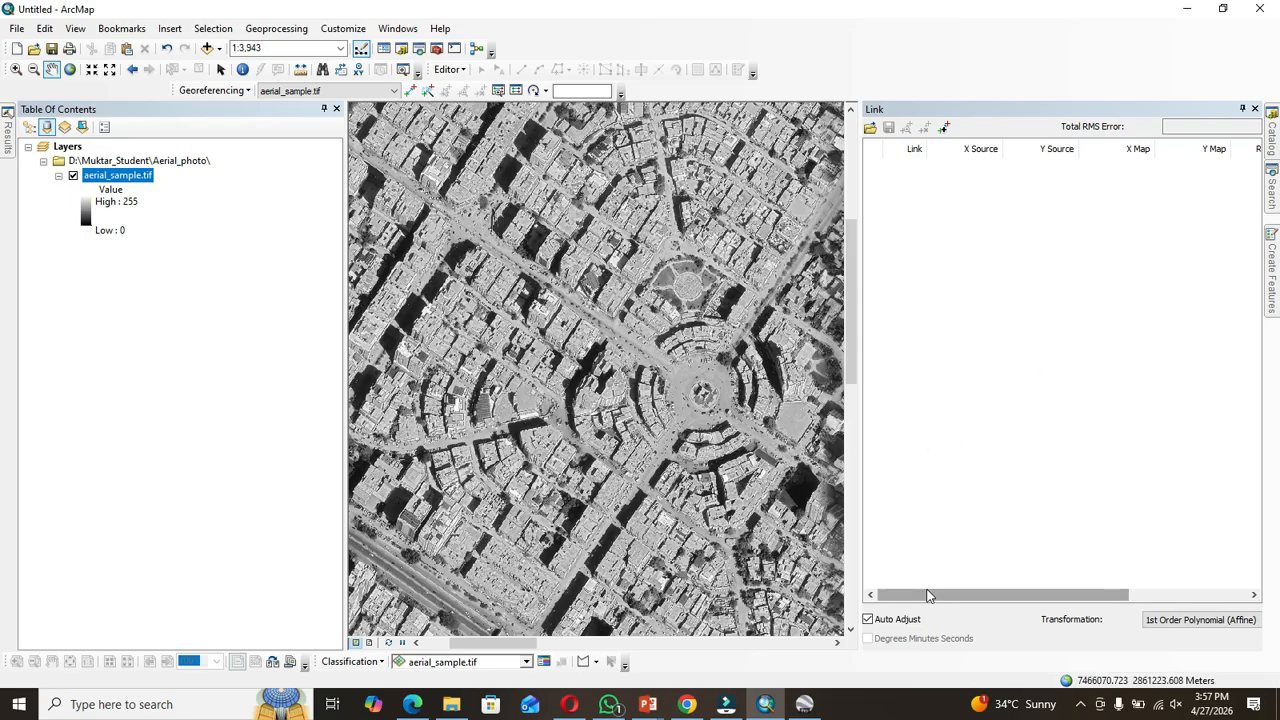
pyautogui.click(1080, 704)
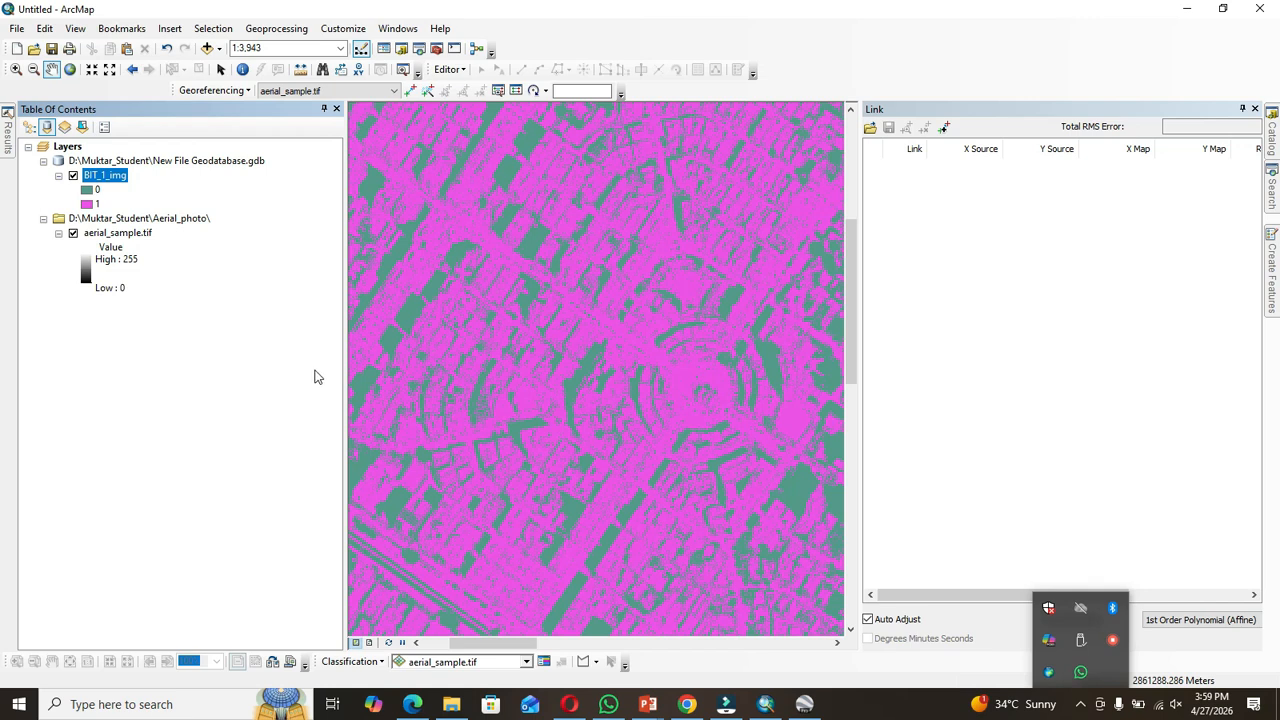
pyautogui.click(92, 204)
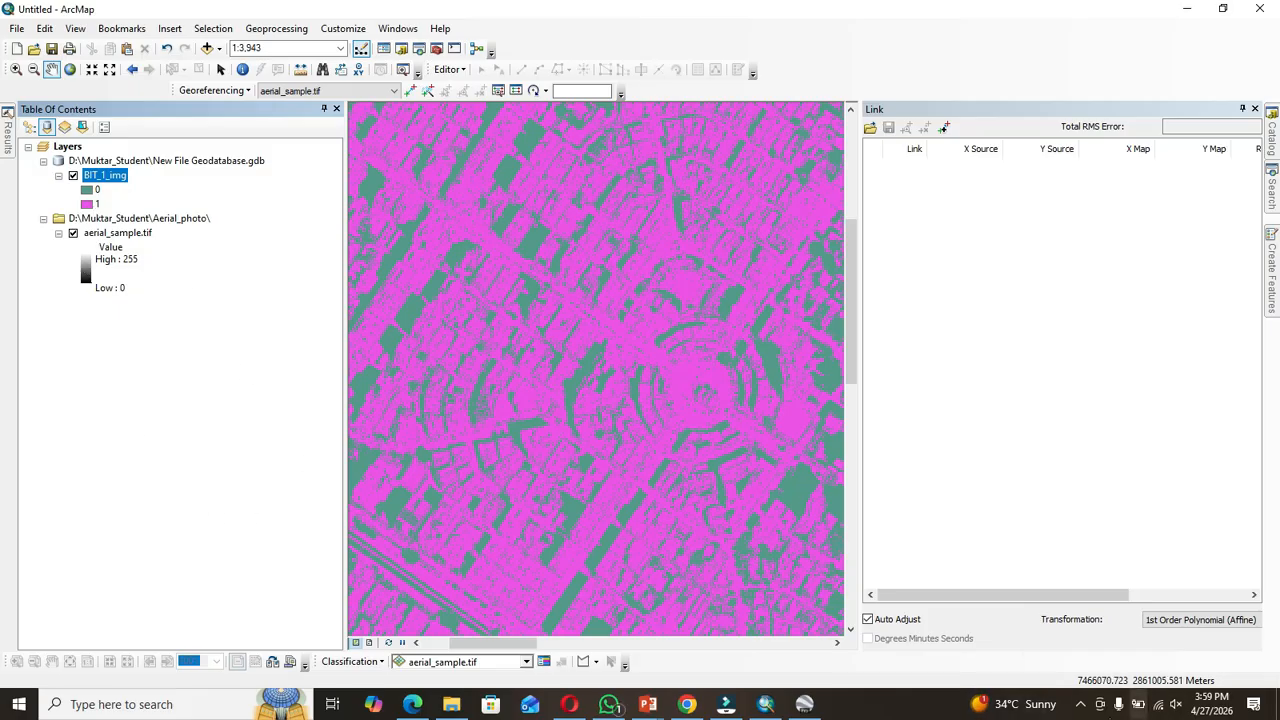
pyautogui.click(1080, 712)
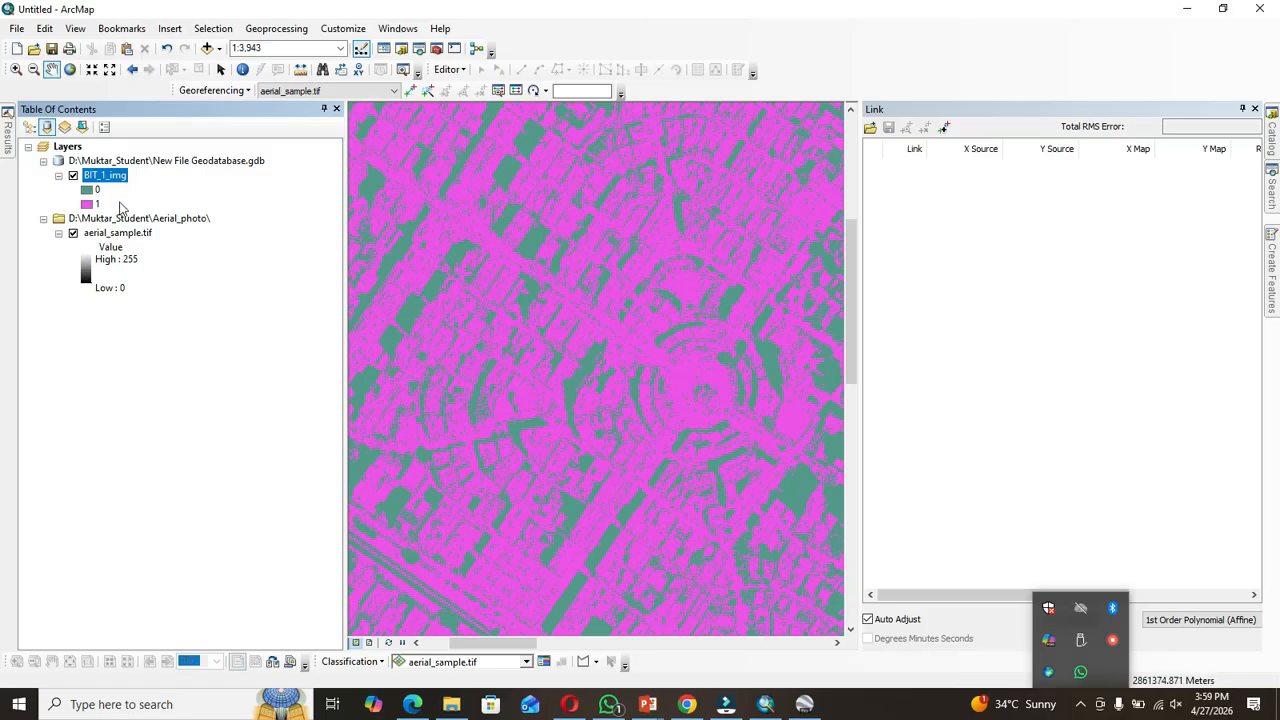
# Step: Toggle the BIT_1_img layer on and off to compare it with the original aerial image
pyautogui.click(73, 177)
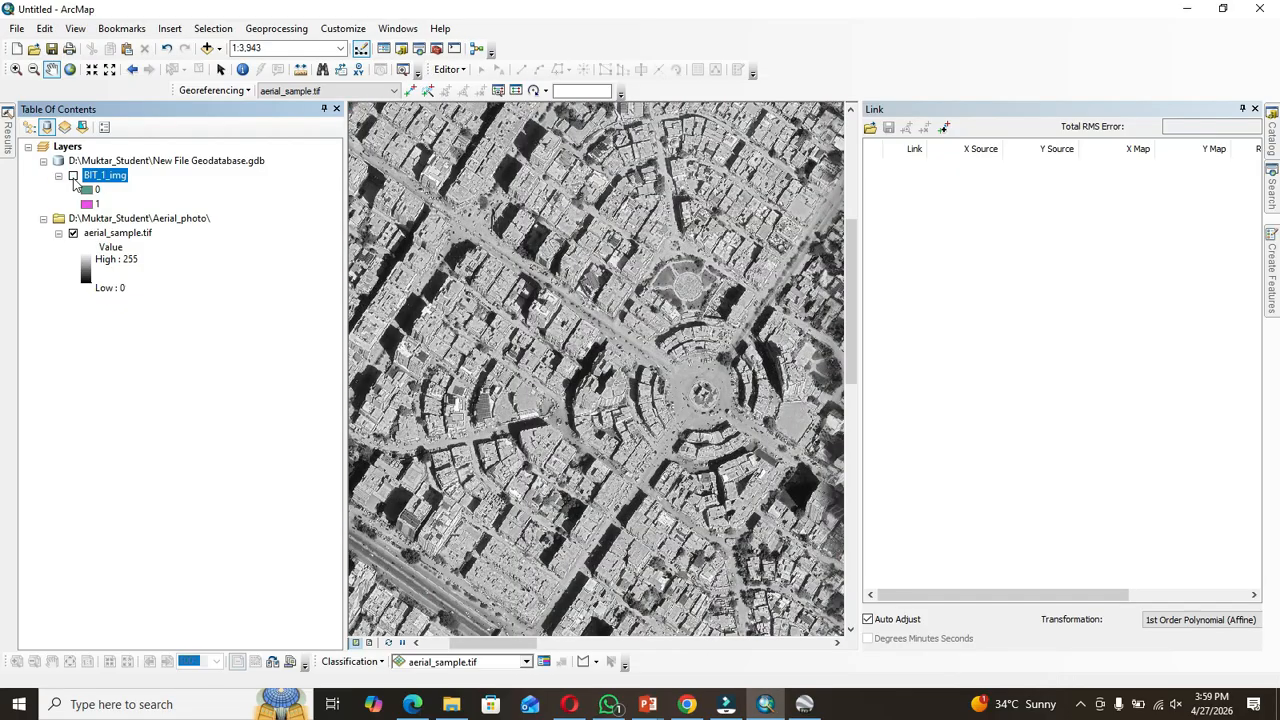
pyautogui.click(73, 177)
pyautogui.click(73, 176)
pyautogui.click(73, 176)
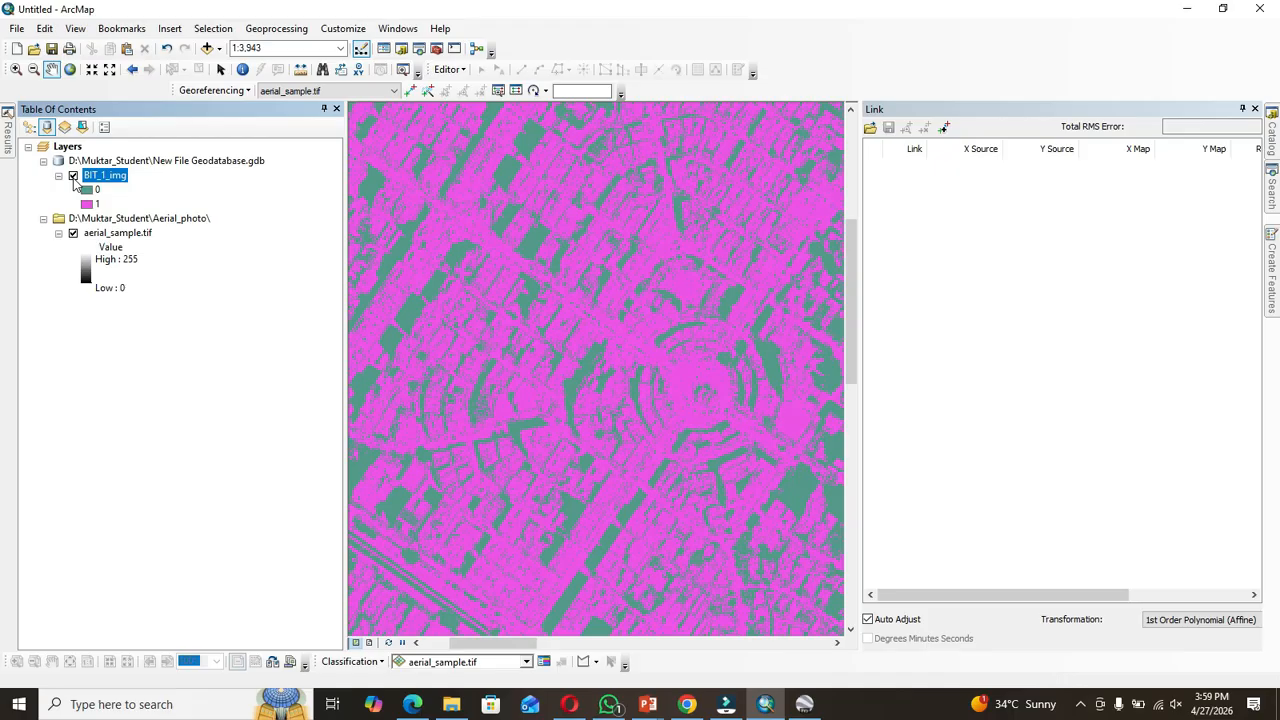
pyautogui.click(73, 176)
pyautogui.click(73, 176)
pyautogui.click(73, 176)
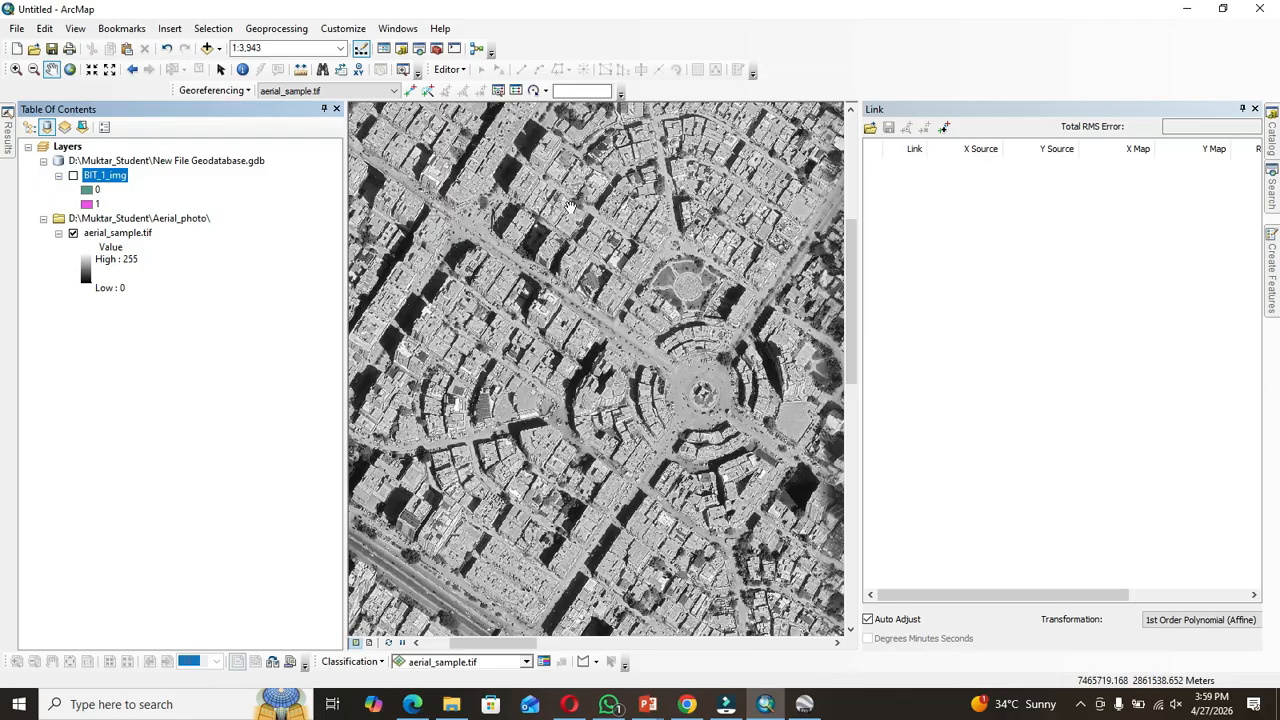
# Step: Identify pixel values of aerial_sample.tif at two locations with the Identify tool
pyautogui.moveTo(570, 207); pyautogui.dragTo(558, 304)
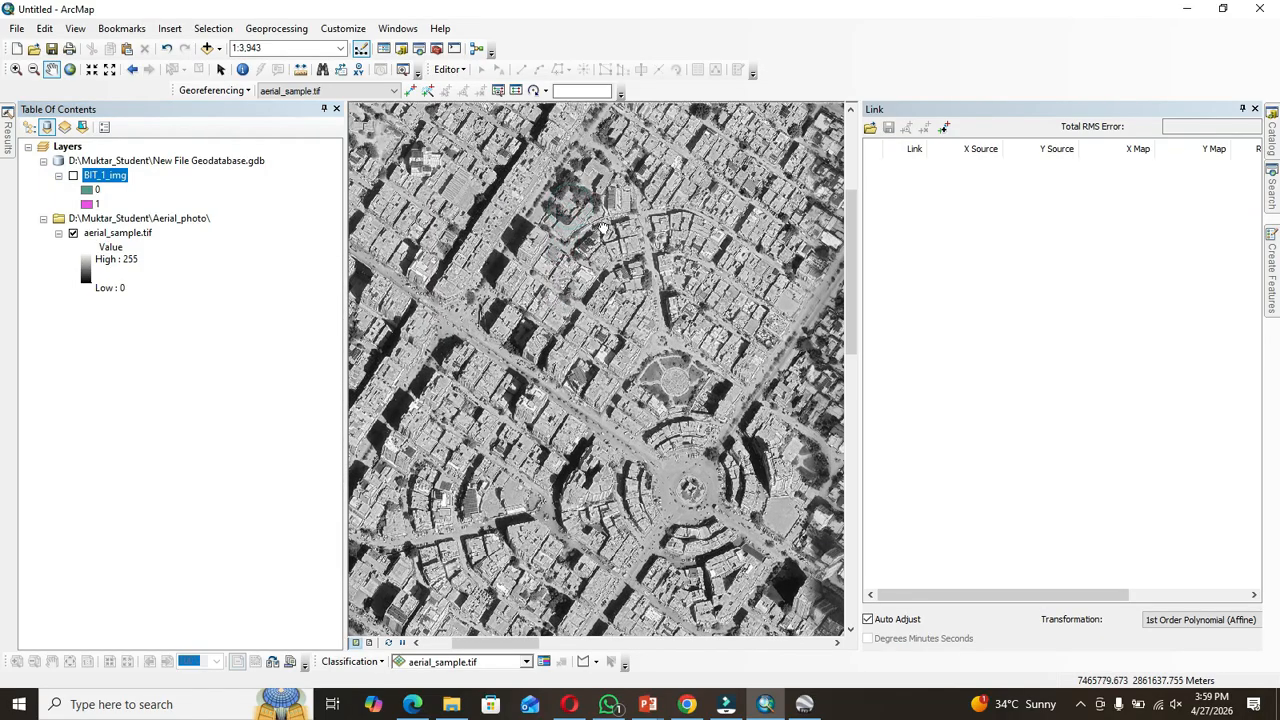
pyautogui.moveTo(612, 199); pyautogui.dragTo(604, 227)
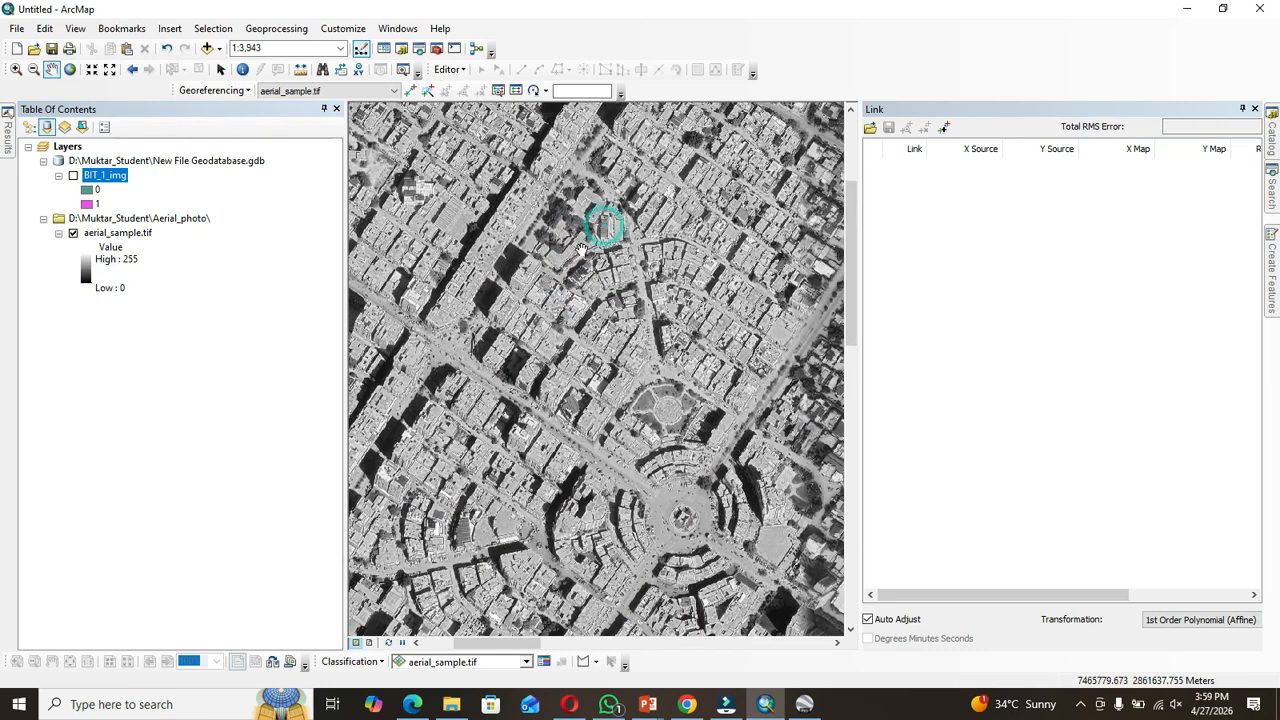
pyautogui.click(242, 68)
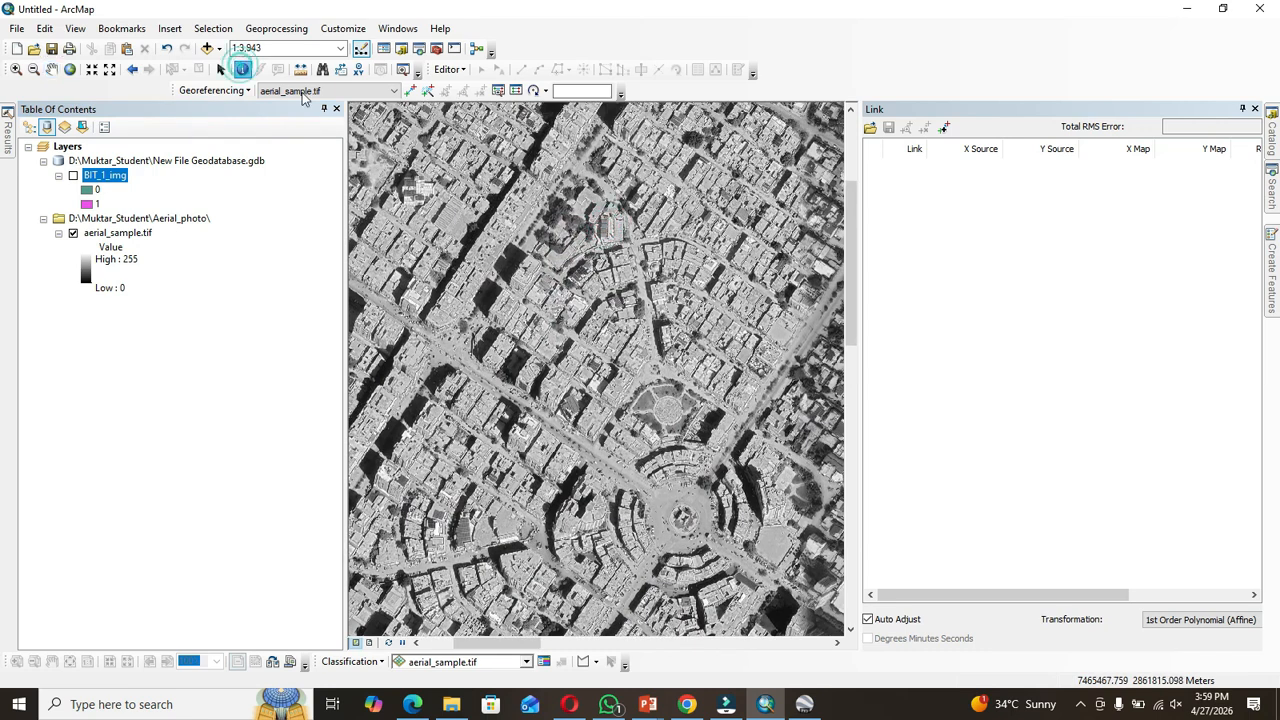
pyautogui.click(557, 213)
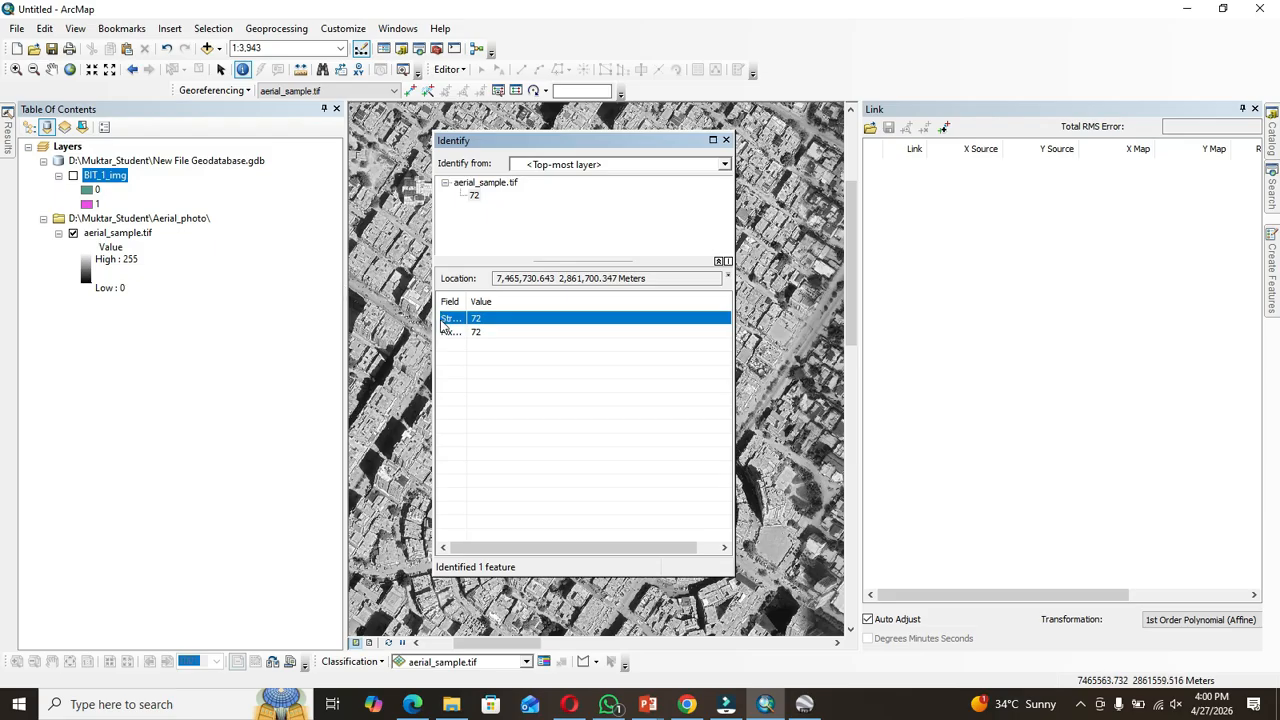
pyautogui.click(726, 140)
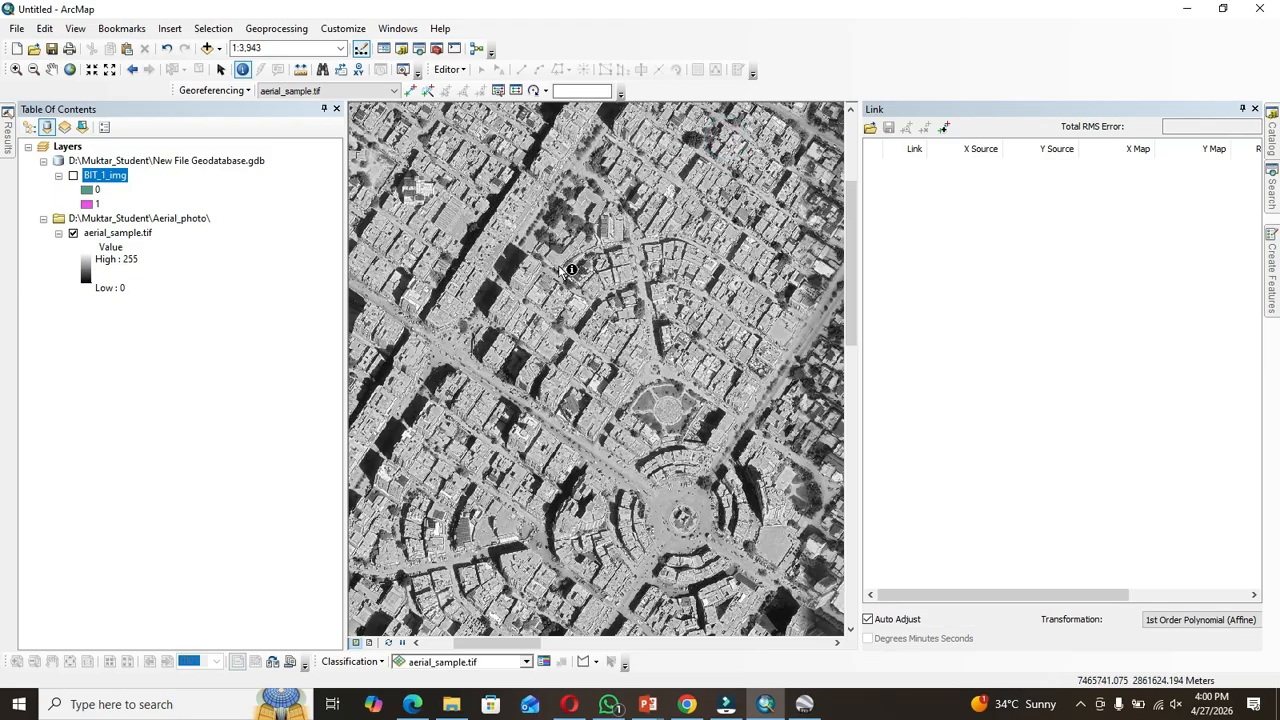
pyautogui.click(526, 271)
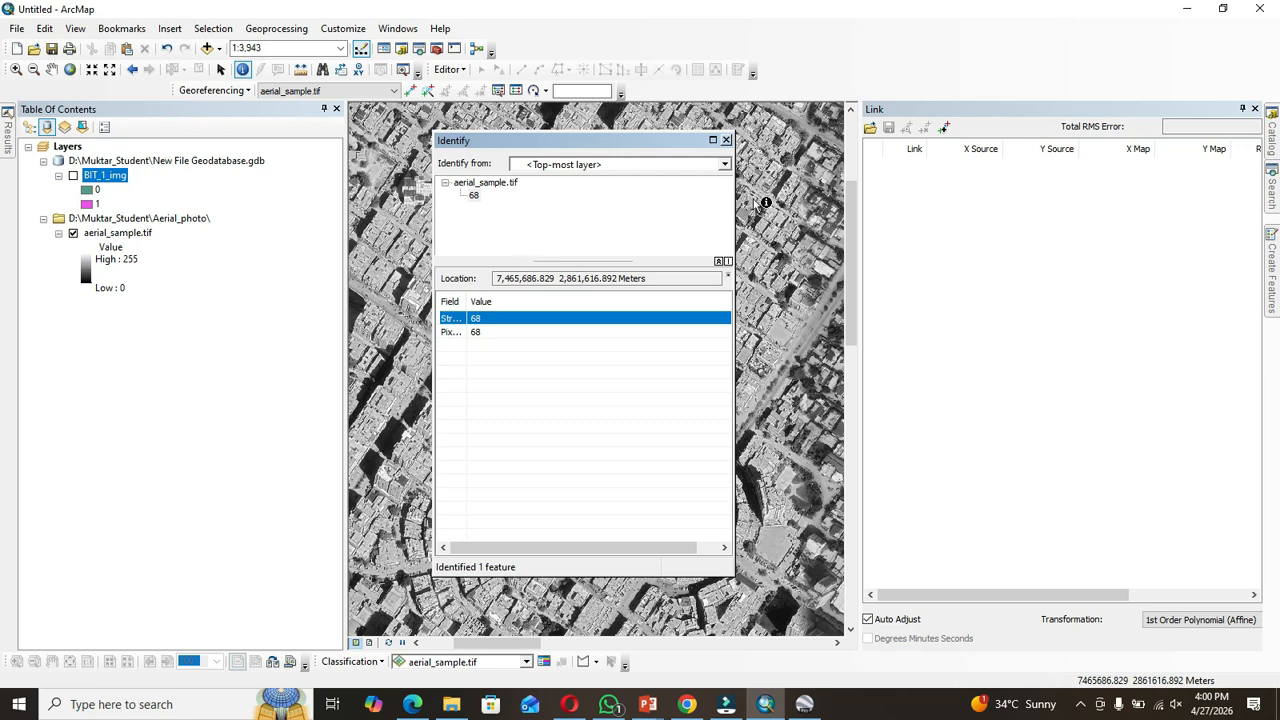
pyautogui.click(726, 140)
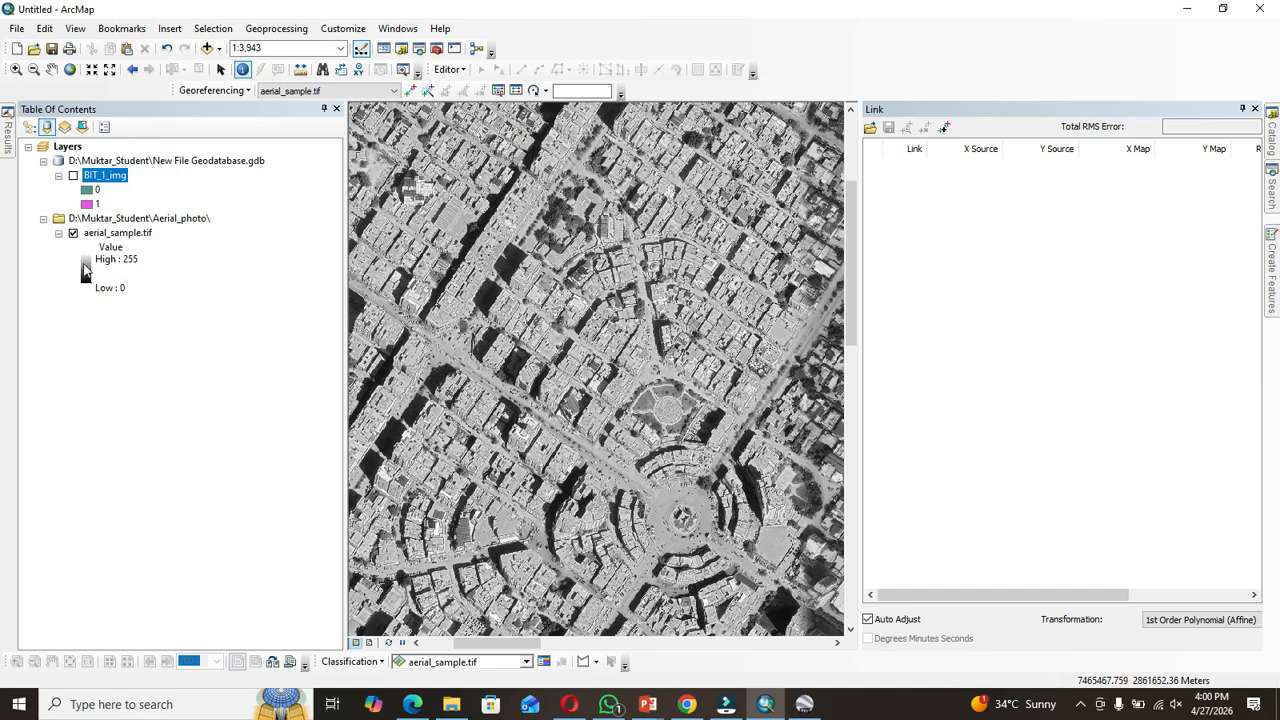
# Step: Display only the BIT_1_img layer and identify its pixel values at three locations
pyautogui.click(73, 176)
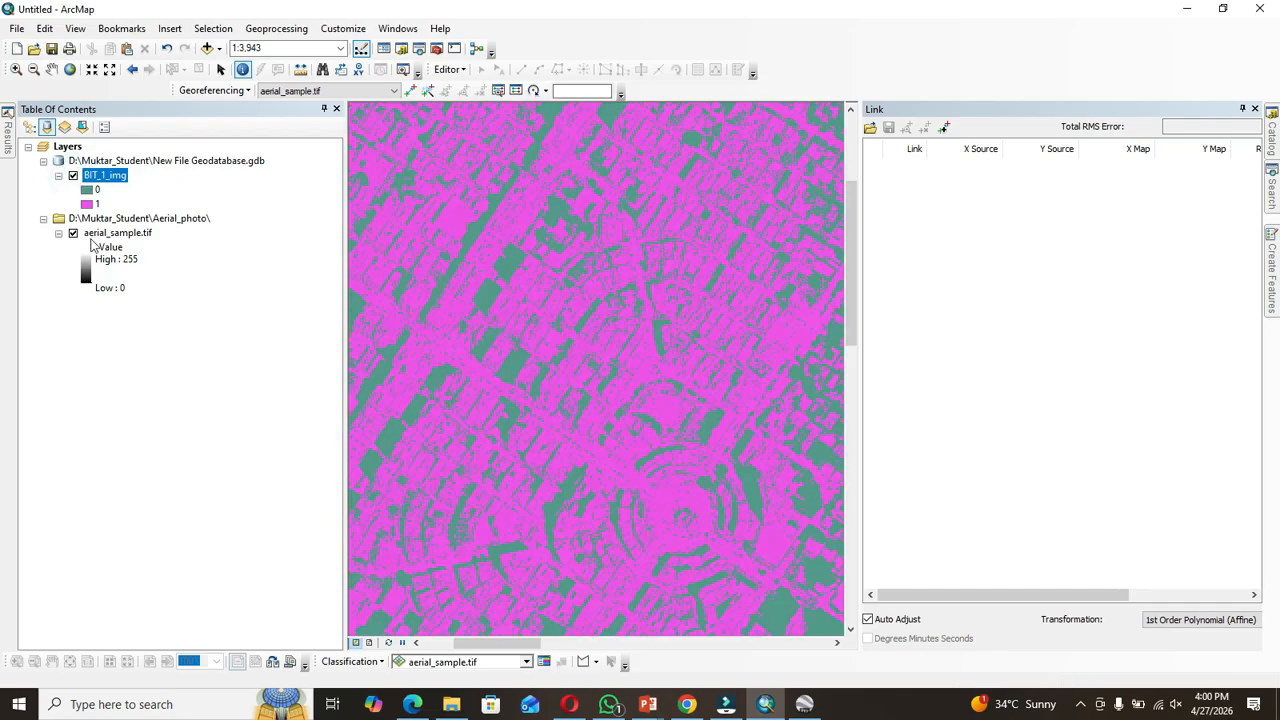
pyautogui.click(73, 233)
pyautogui.click(242, 69)
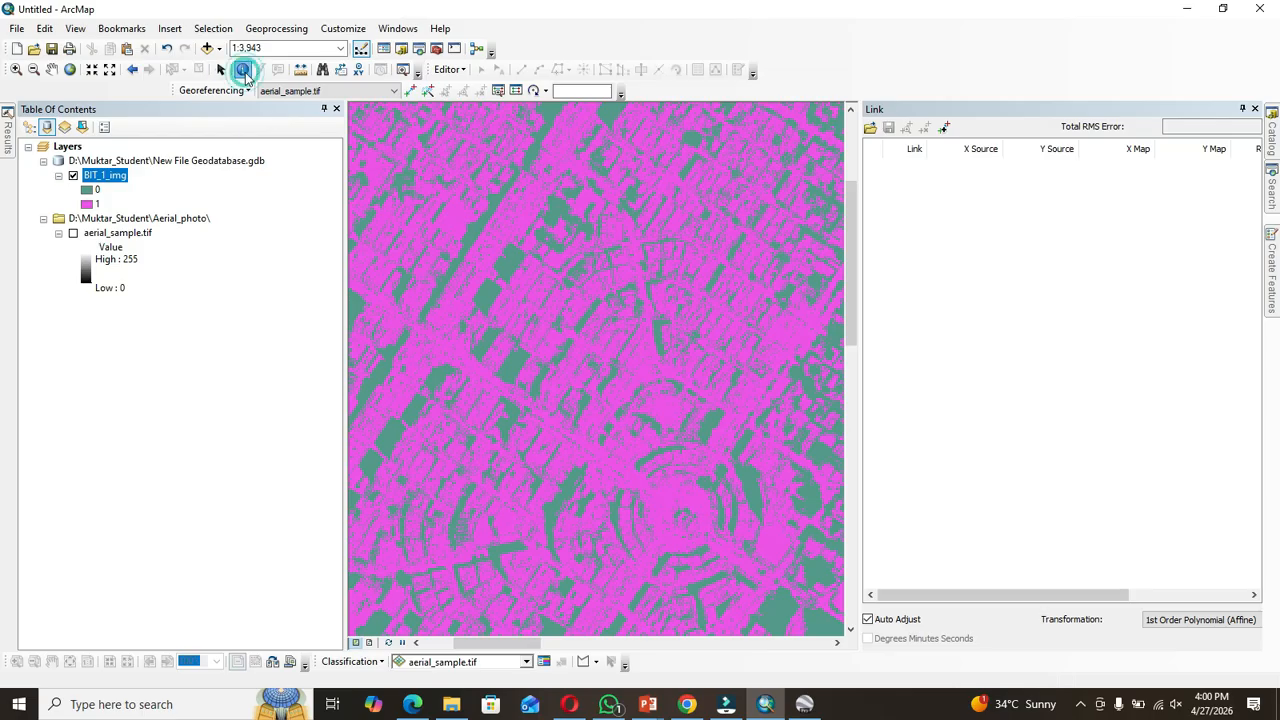
pyautogui.click(487, 296)
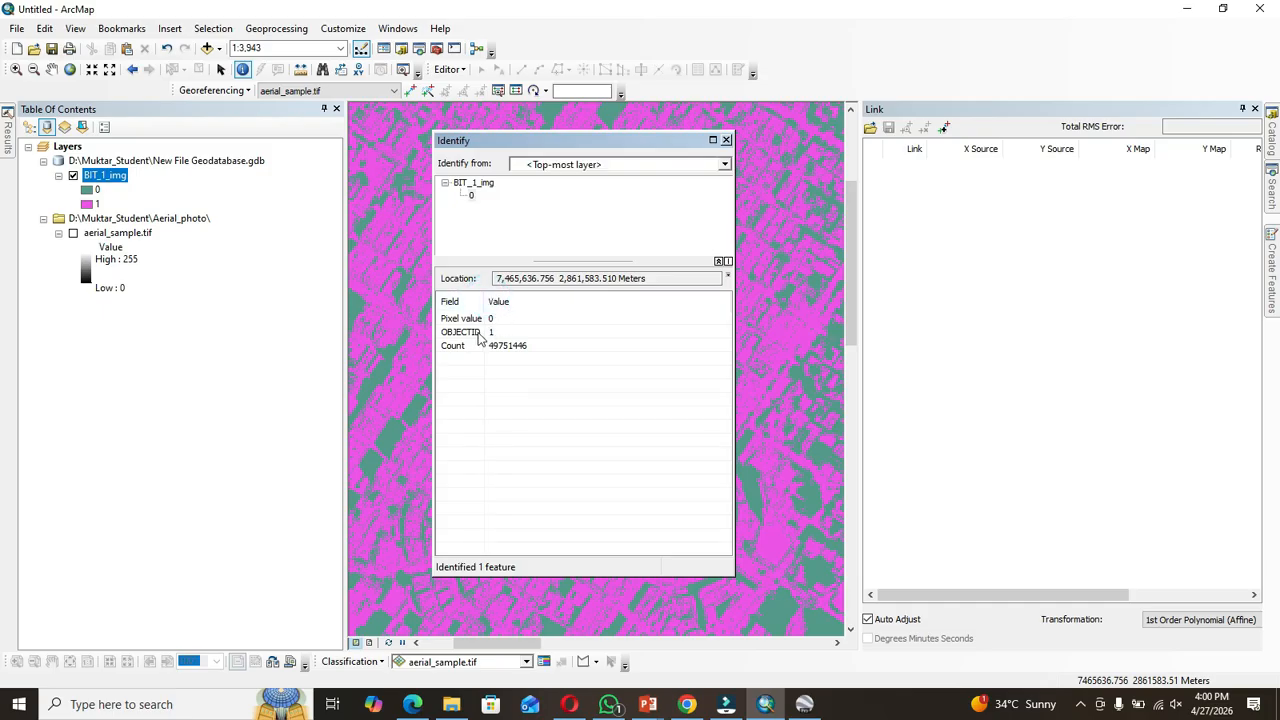
pyautogui.click(727, 141)
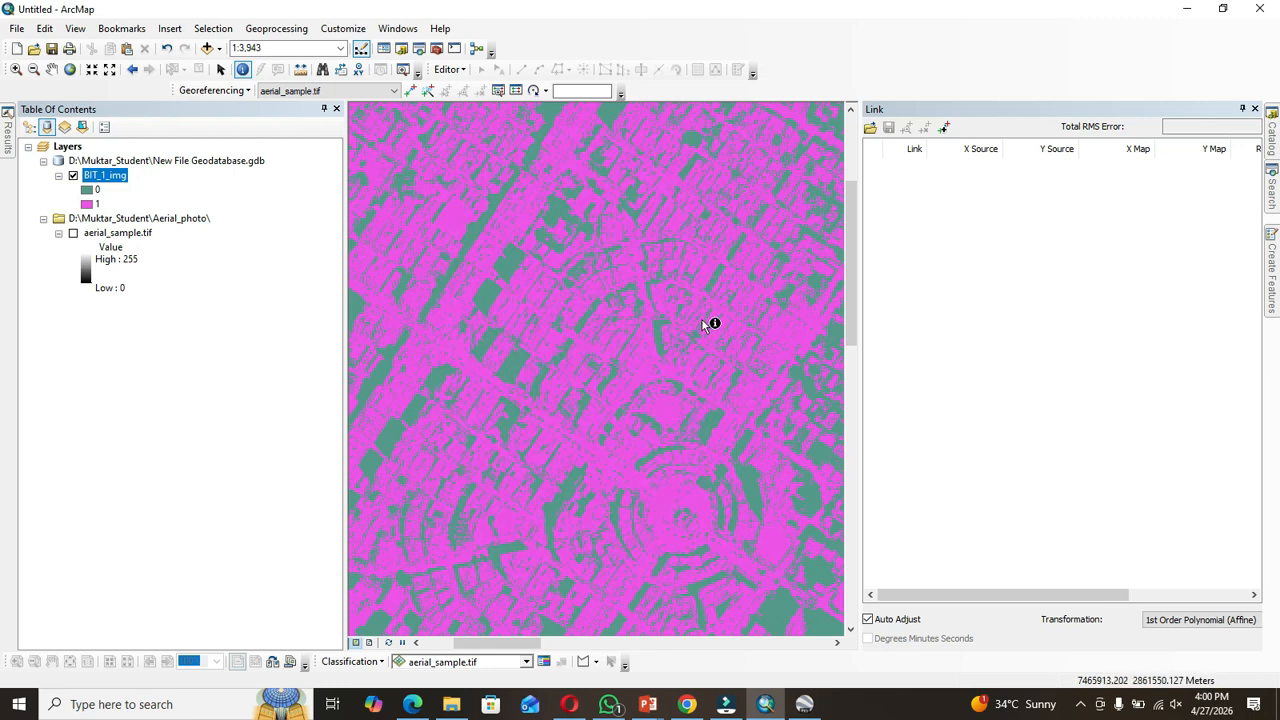
pyautogui.click(476, 236)
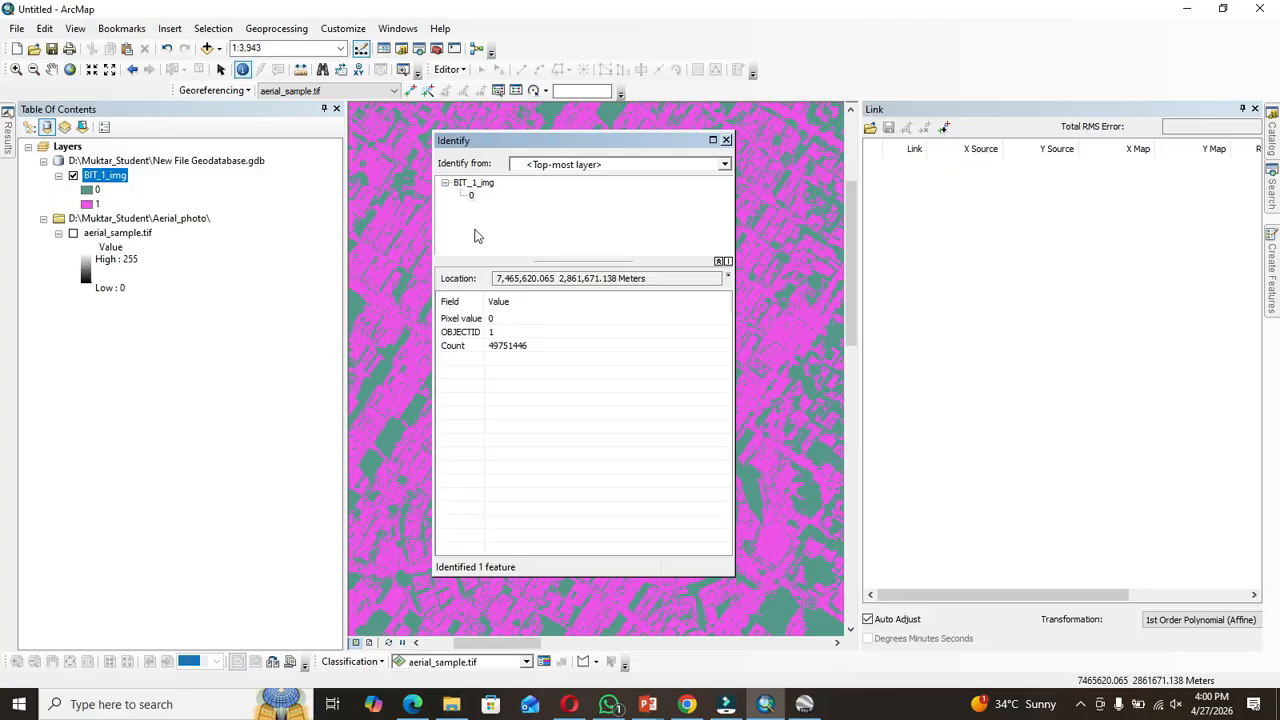
pyautogui.click(726, 140)
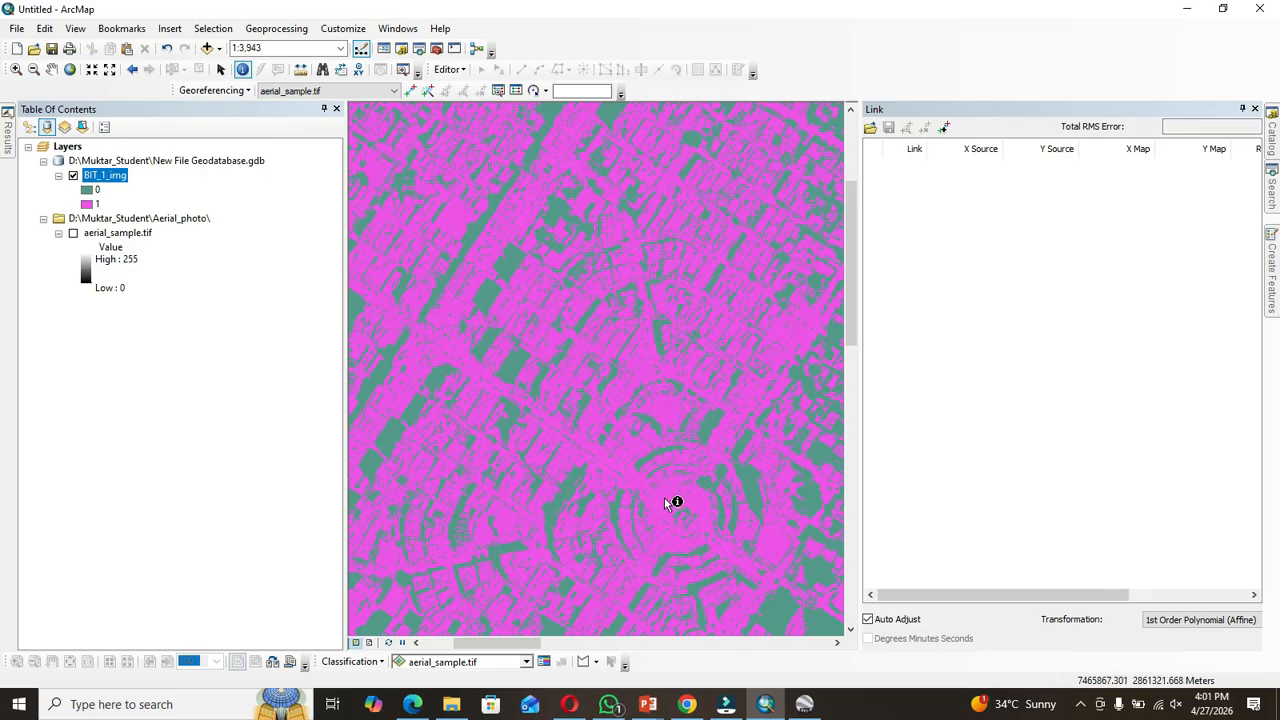
pyautogui.click(789, 334)
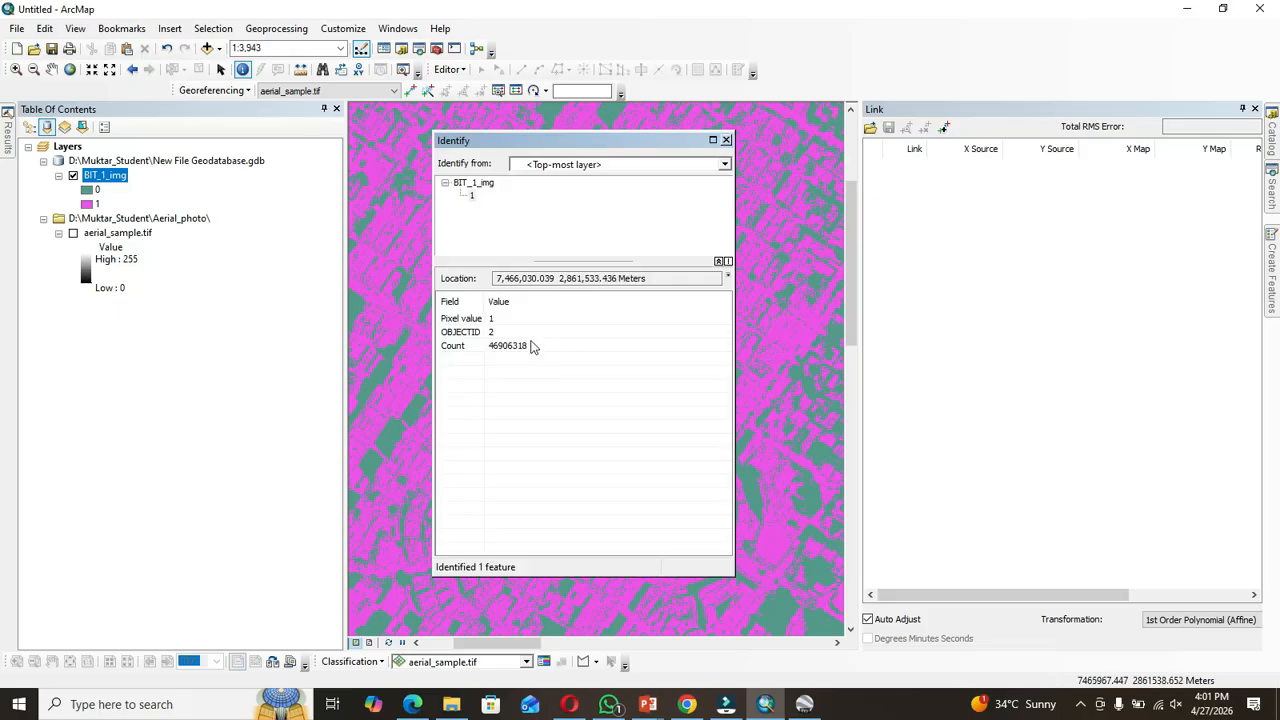
pyautogui.click(727, 141)
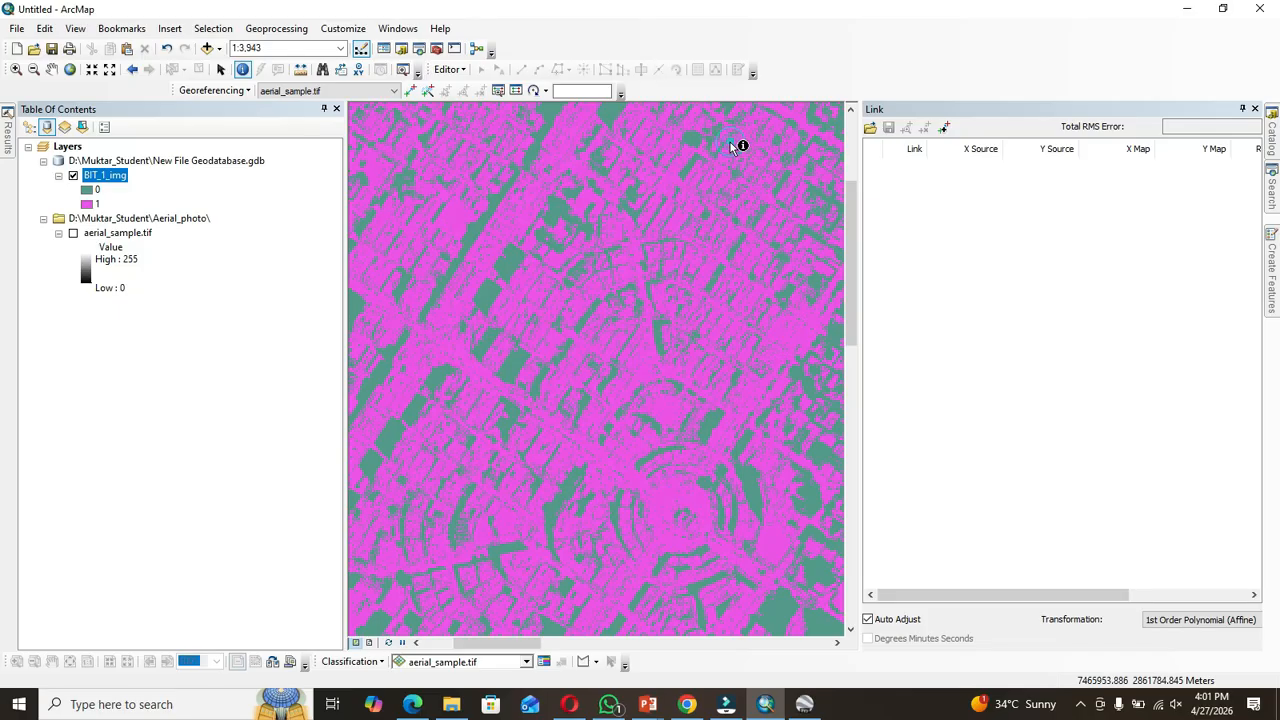
# Step: Zoom to the full extent of the BIT_1_img layer
pyautogui.rightClick(114, 176)
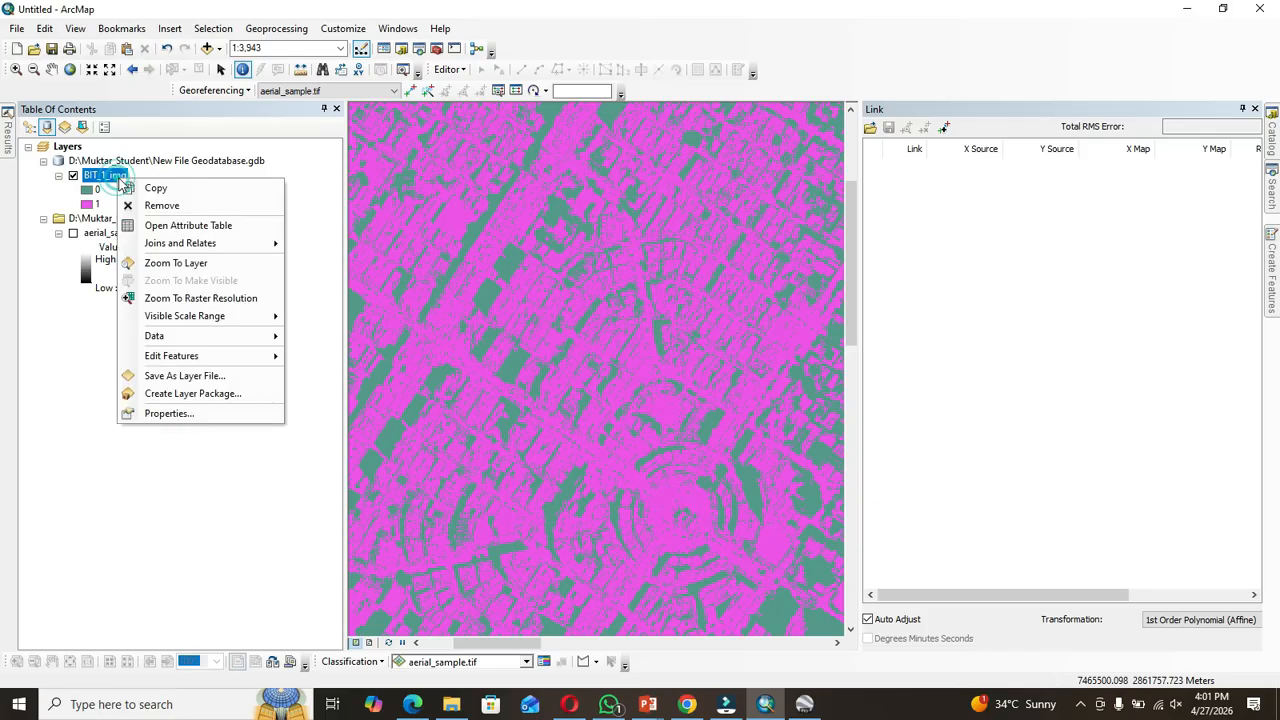
pyautogui.click(168, 268)
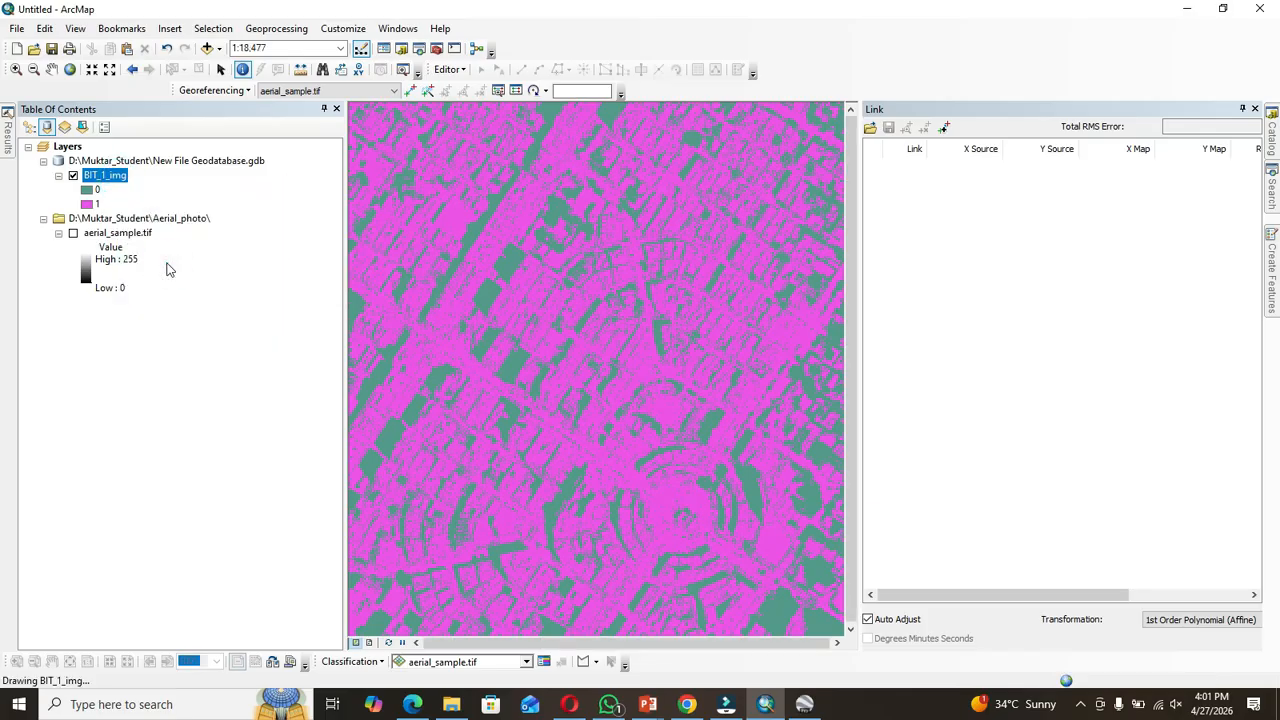